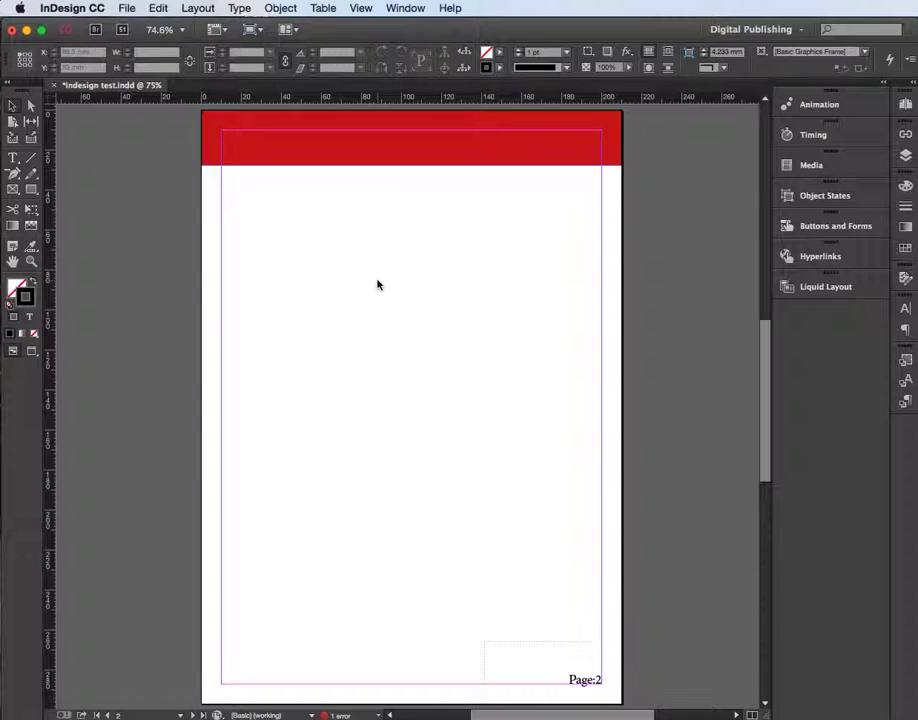
- Place minions.jpg from the rides folder below the red header on page 2, drawn about 81 by 54 mm
key("super+d")
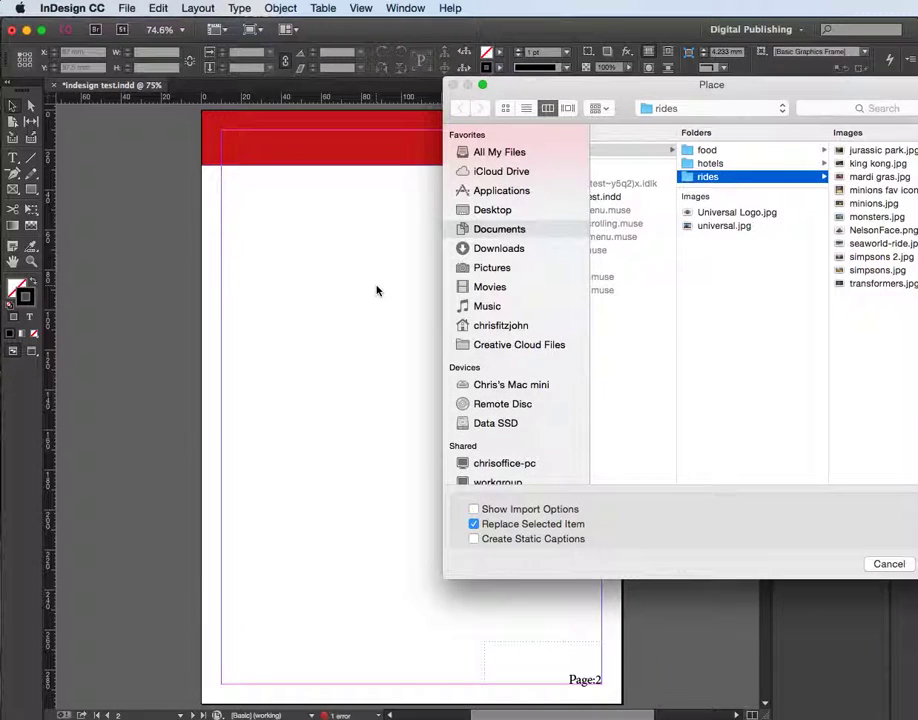
left_click_drag(772, 100, 613, 82)
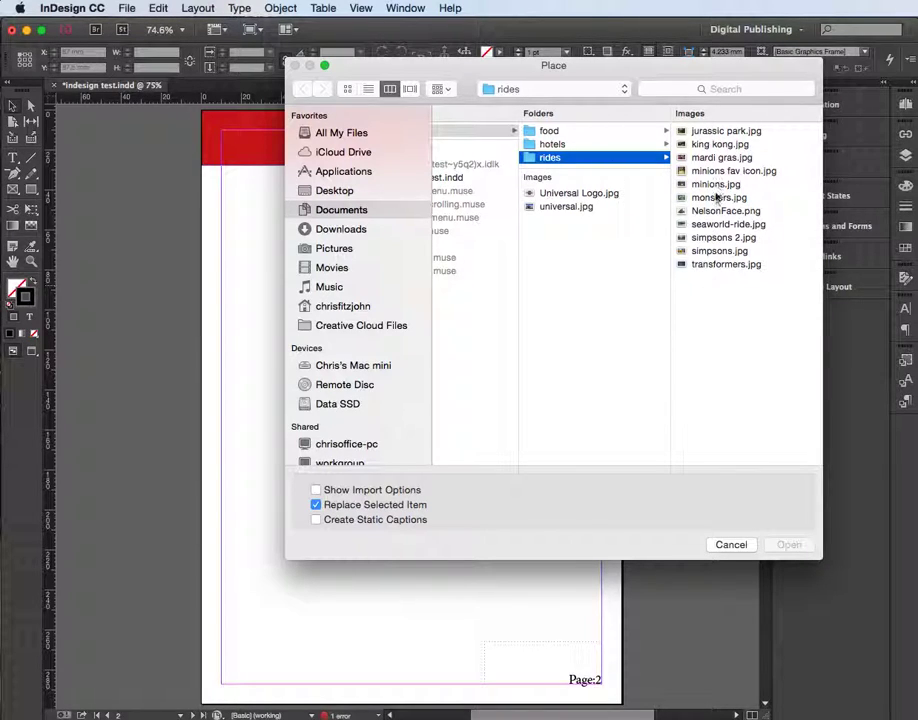
left_click(707, 186)
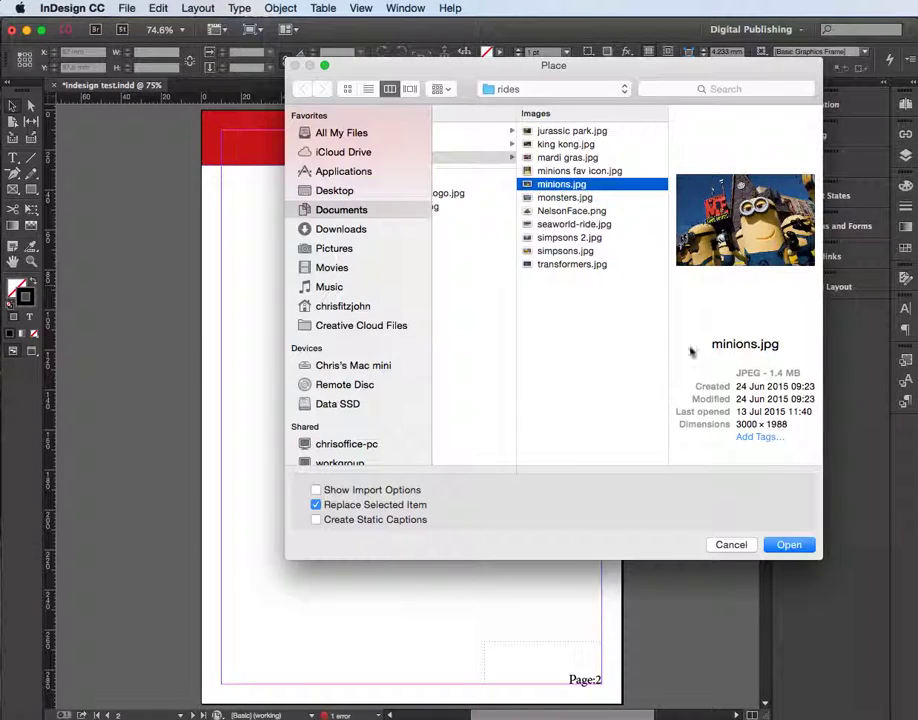
left_click(799, 548)
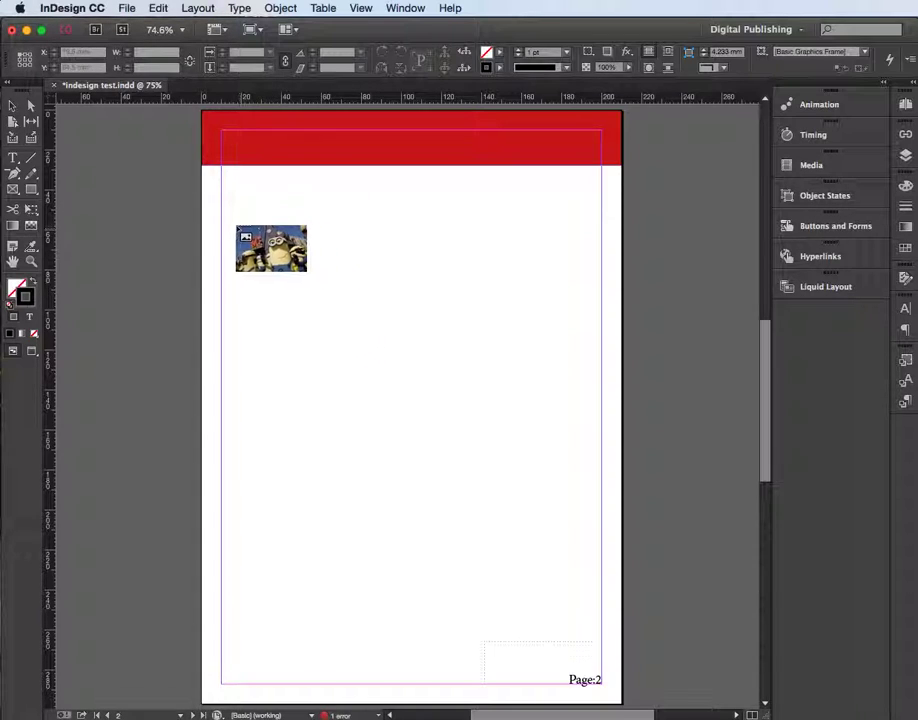
left_click(234, 229)
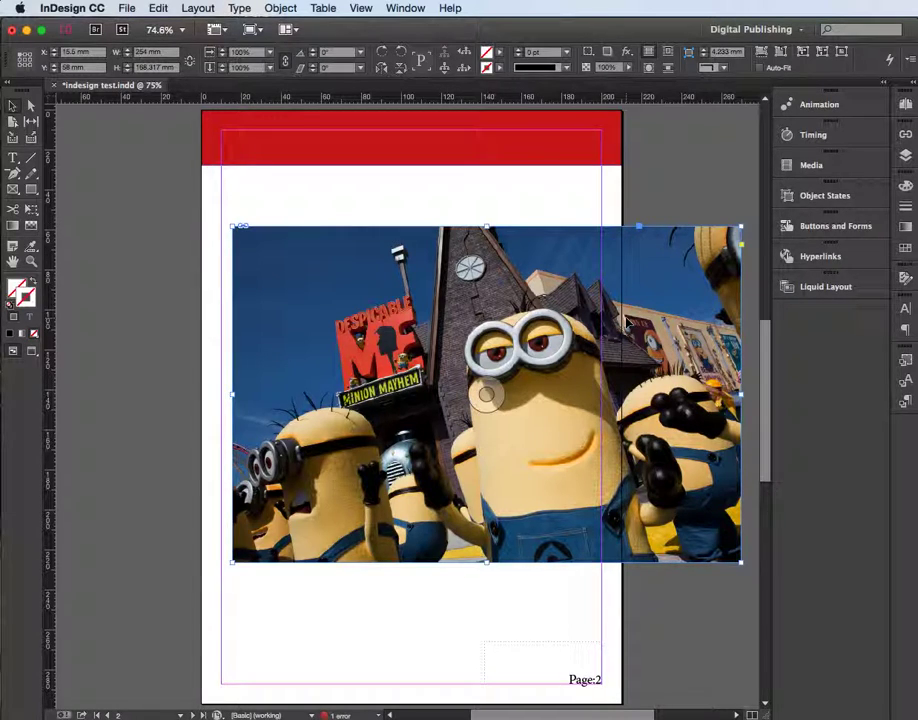
key("super+z")
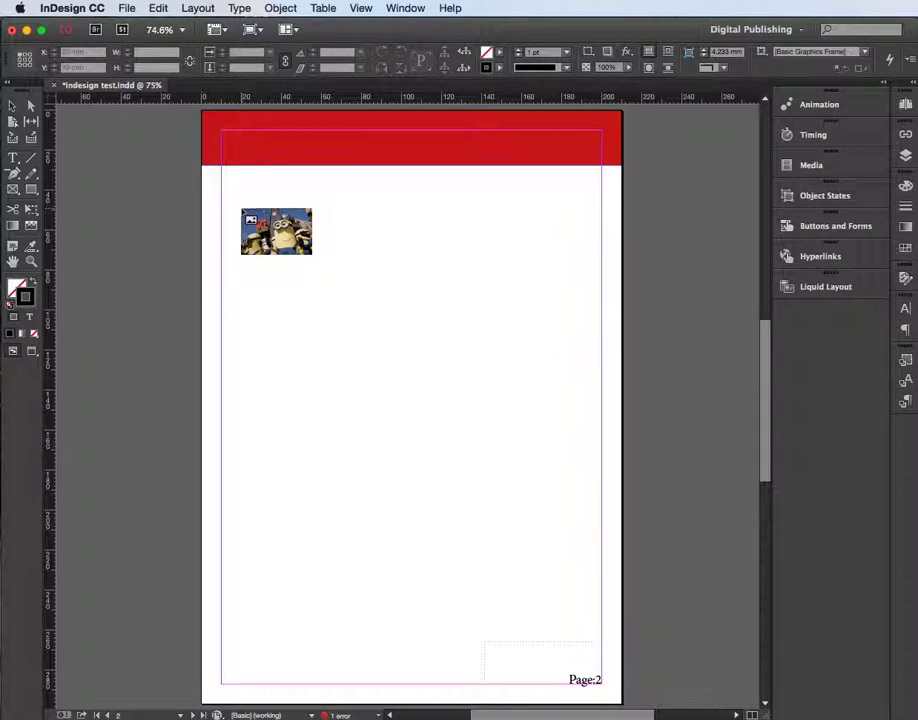
left_click_drag(238, 203, 404, 329)
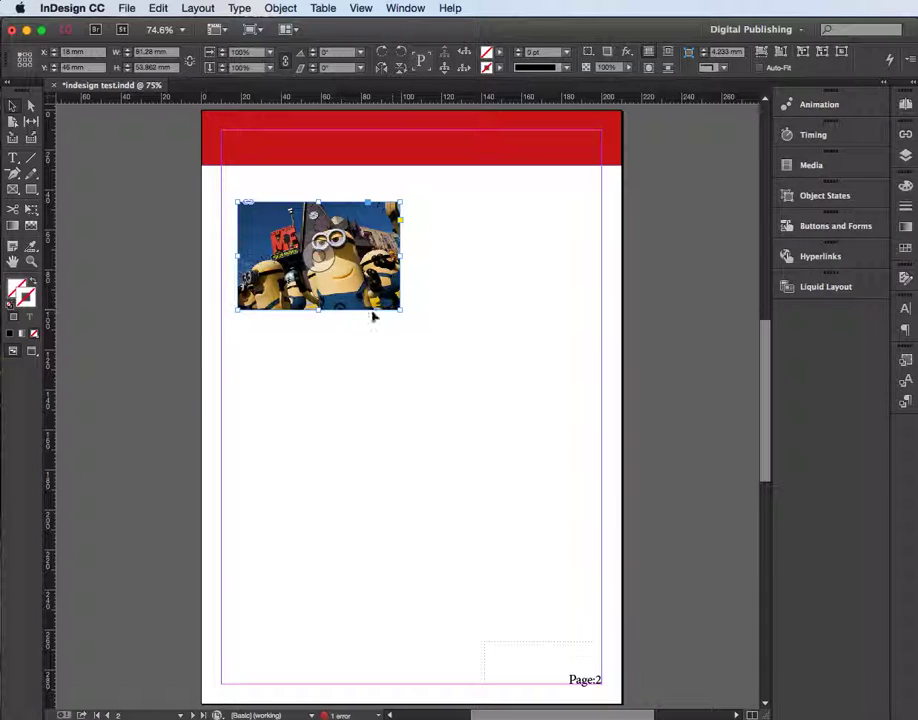
- Enlarge only the image frame to about 121.5 by 86 mm and fit the picture to fill it proportionally
left_click(319, 256)
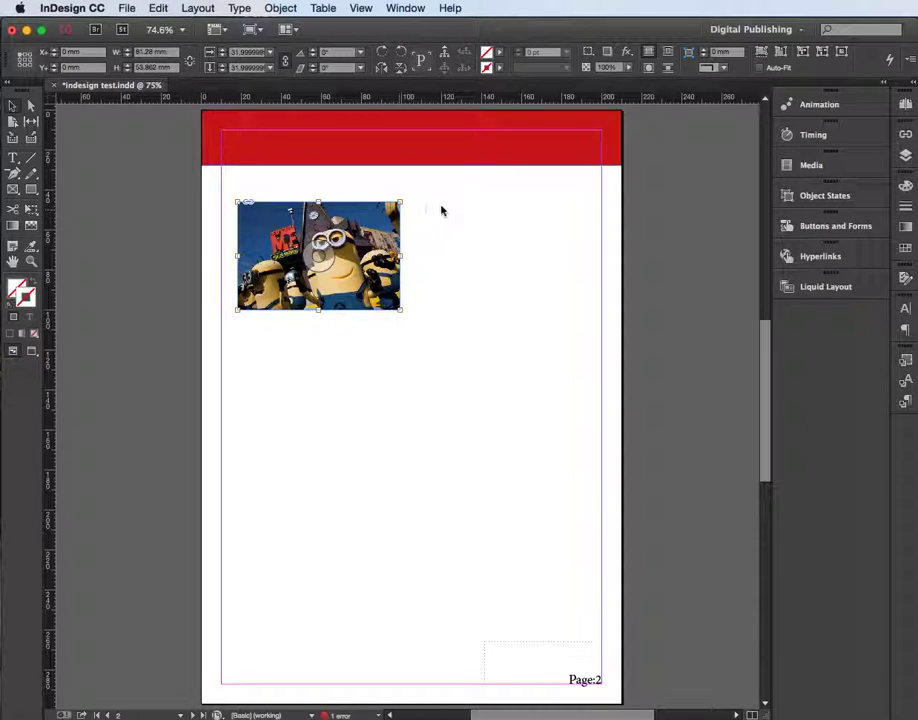
left_click(403, 229)
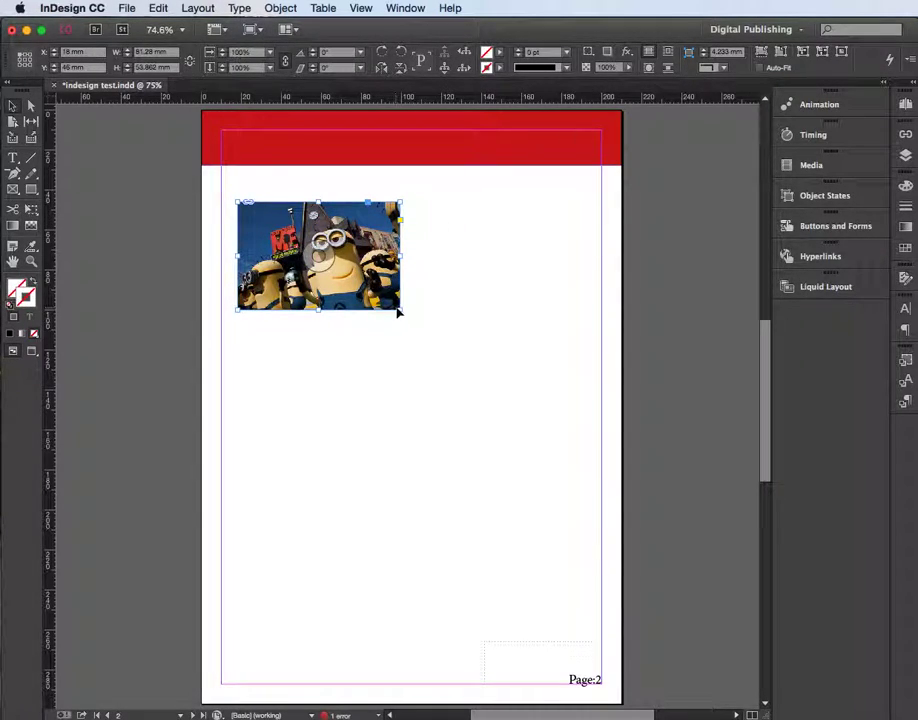
left_click_drag(398, 312, 481, 374)
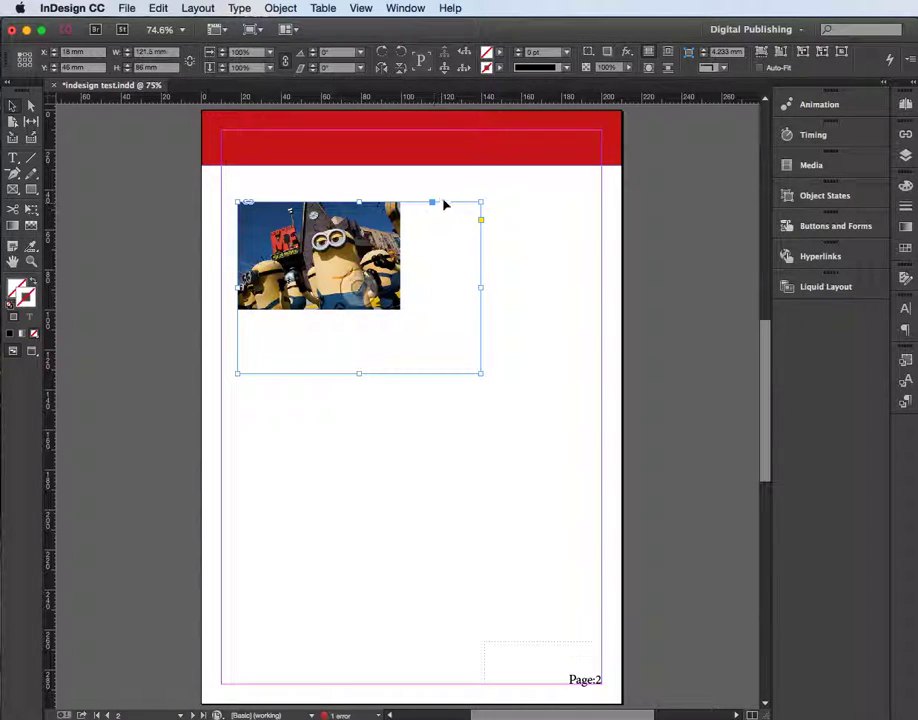
right_click(361, 289)
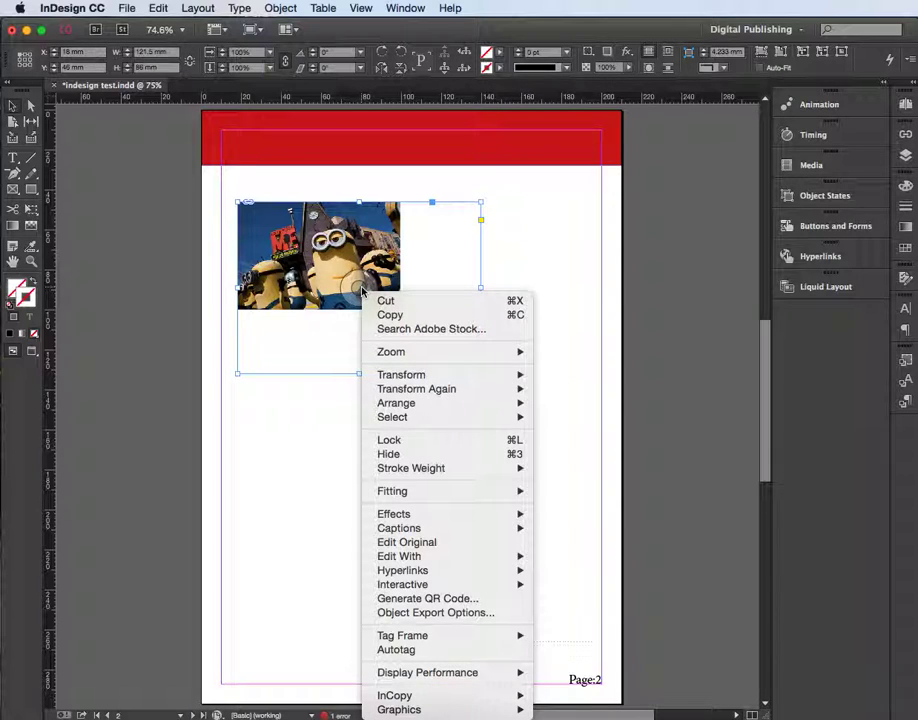
mouse_move(424, 491)
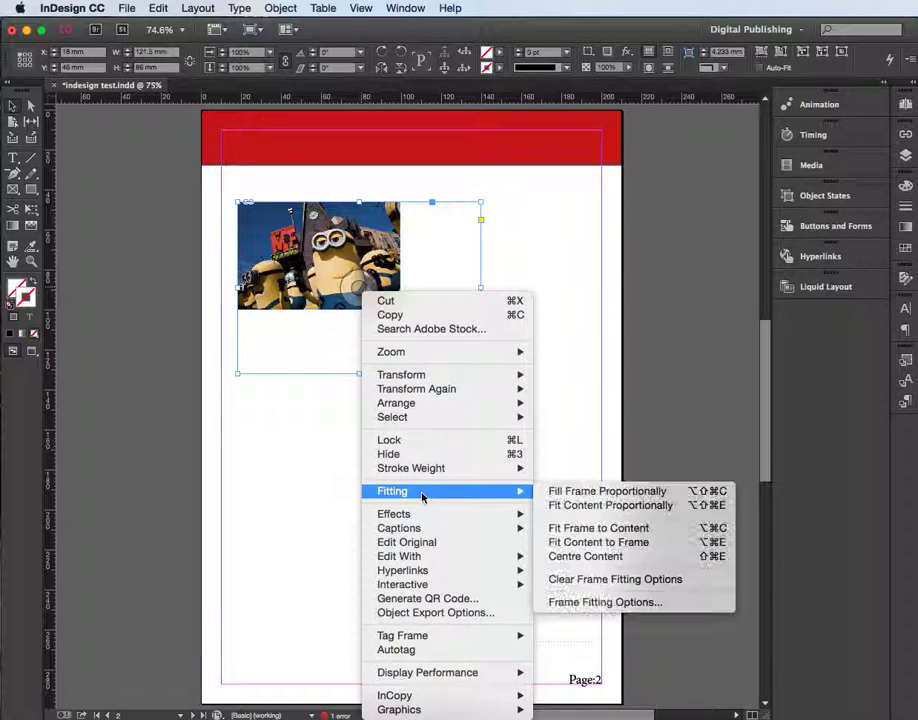
left_click(567, 493)
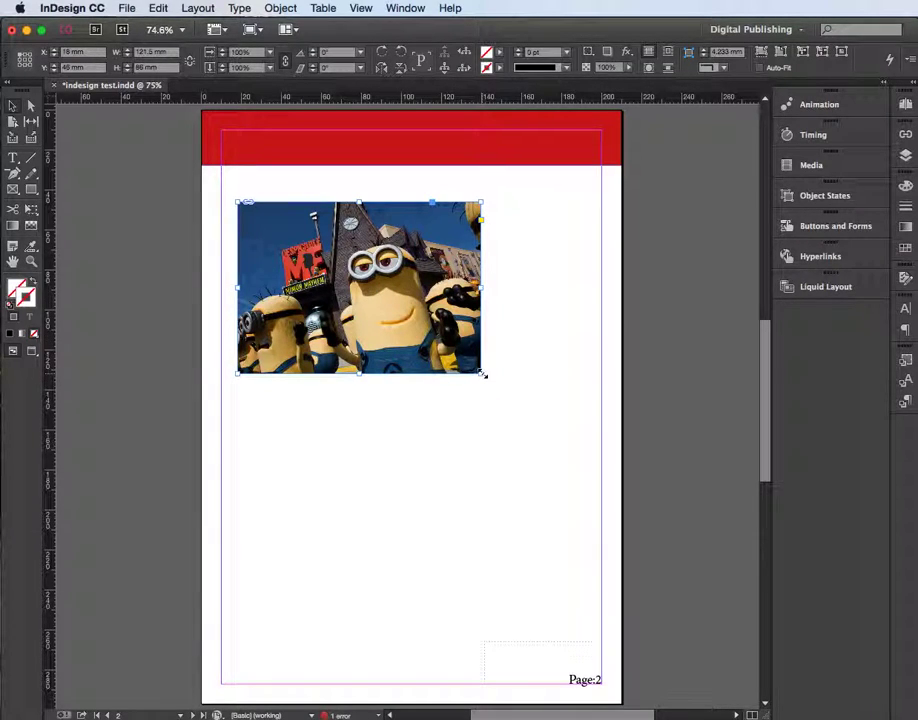
- Crop the image frame to about 93 by 62.5 mm and shift the picture inside it to centre the large minion
left_click_drag(481, 373, 403, 296)
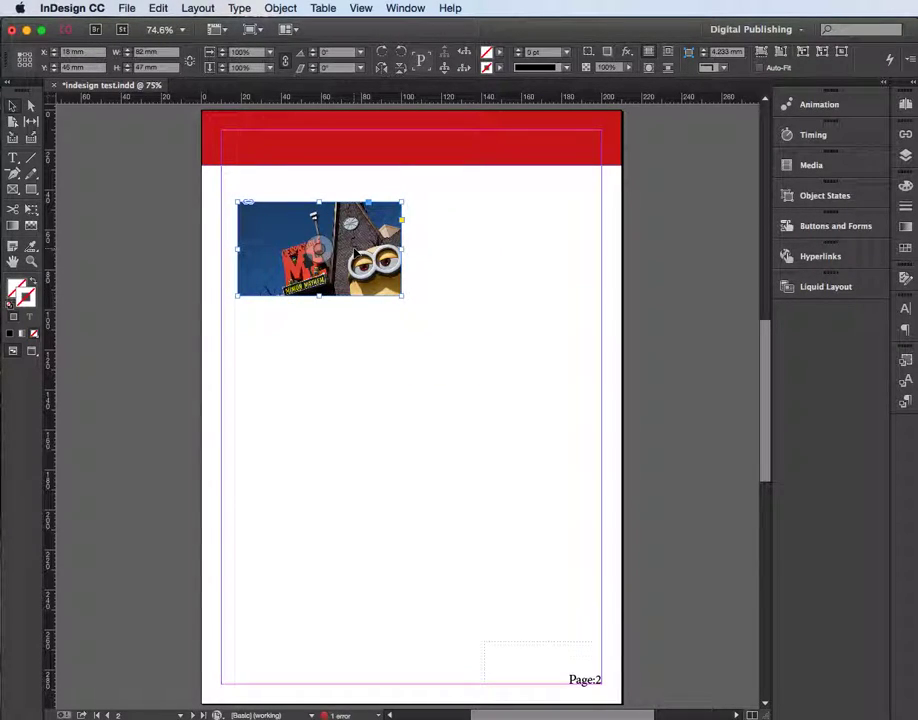
left_click_drag(403, 296, 436, 337)
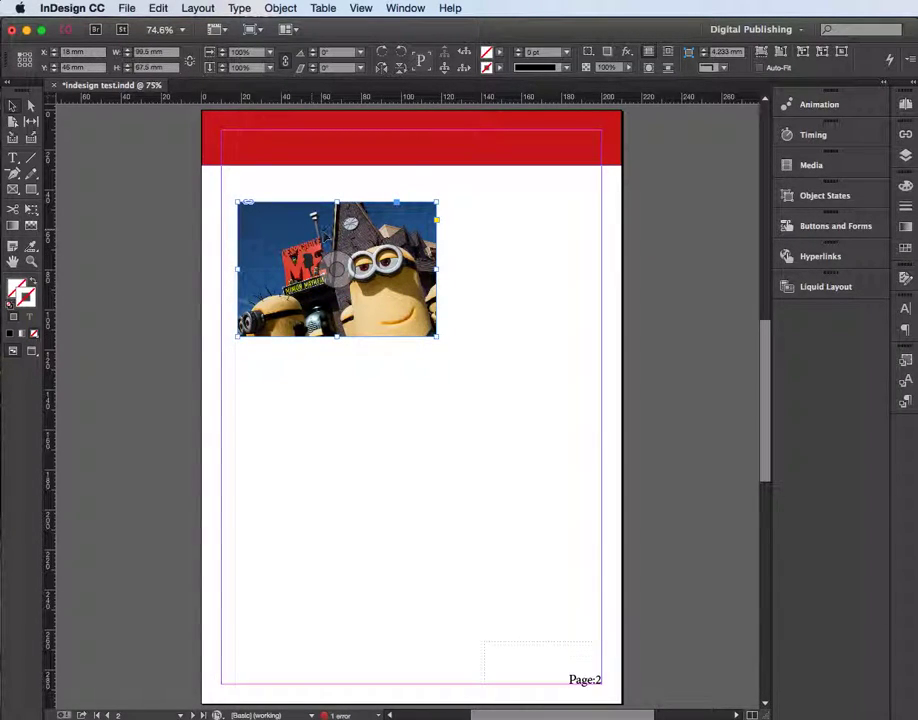
mouse_move(435, 338)
left_mouse_down()
mouse_move(420, 312)
mouse_move(393, 300)
mouse_move(424, 326)
left_mouse_up()
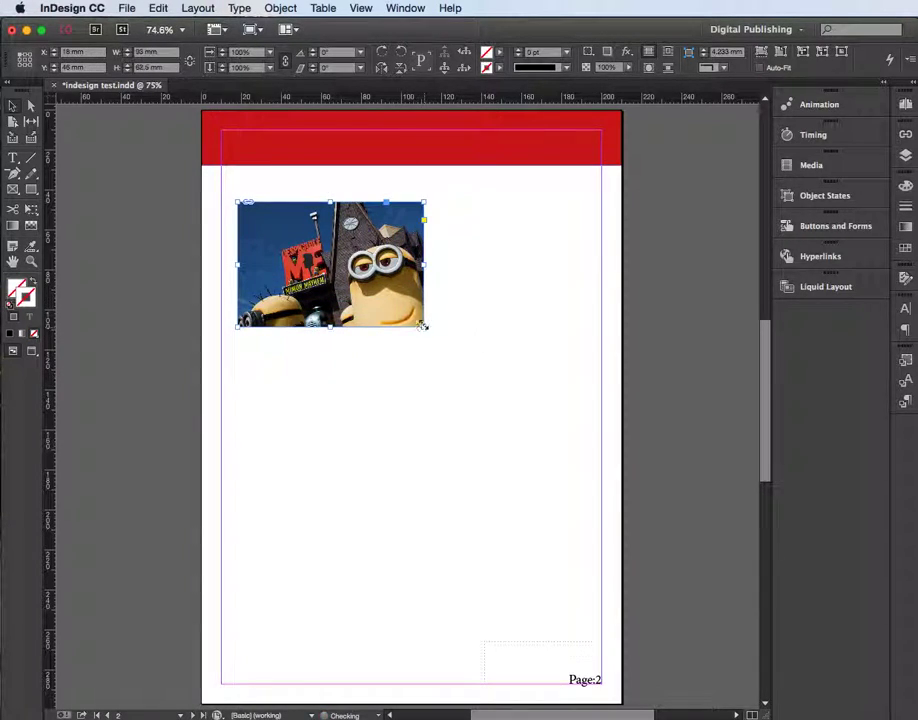
left_click(330, 262)
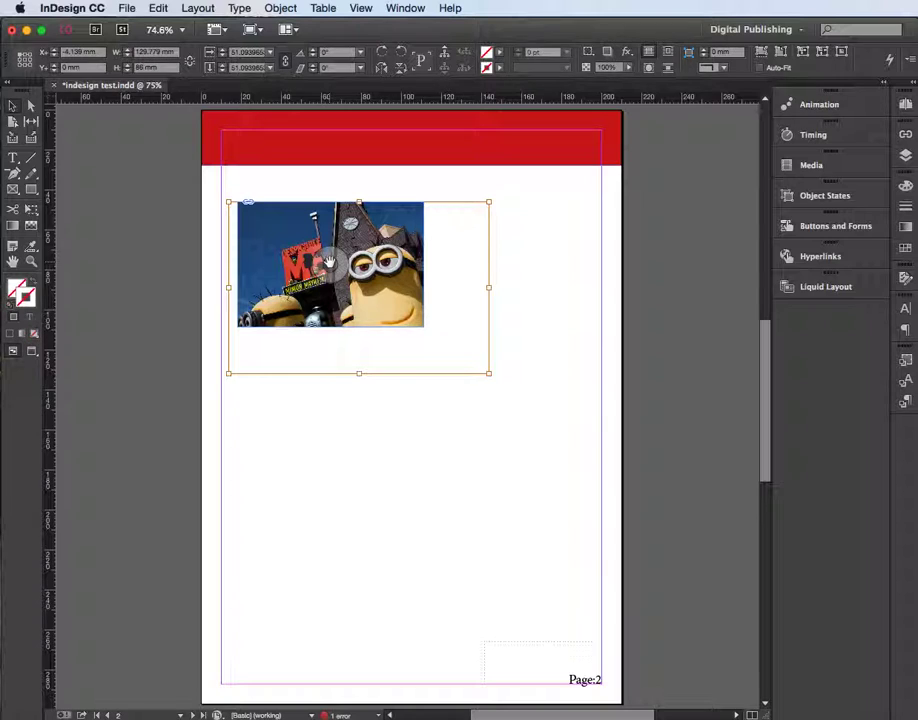
left_click_drag(330, 262, 281, 239)
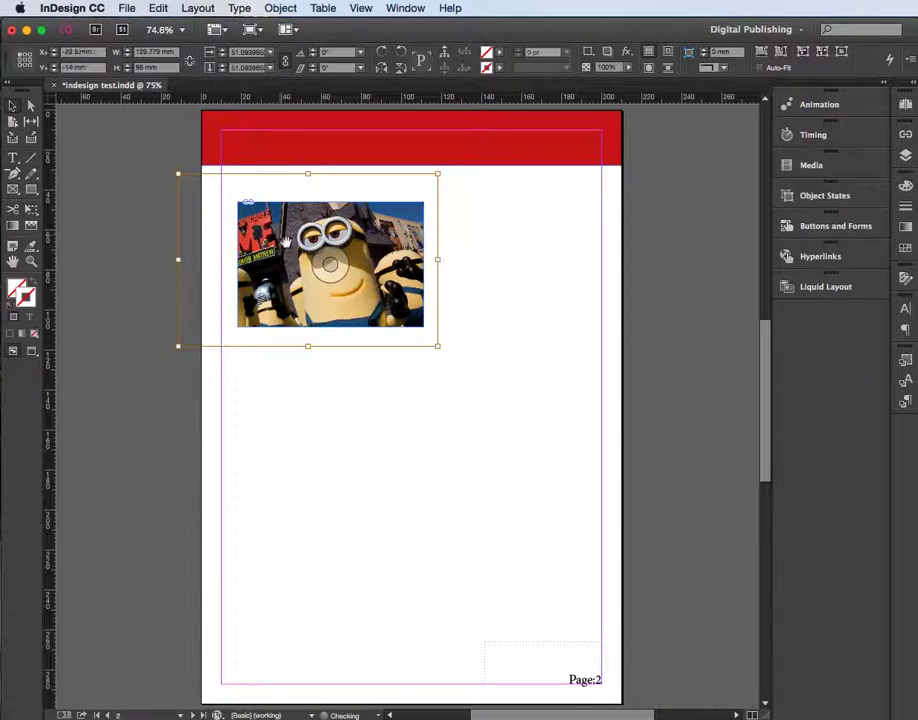
left_click(541, 301)
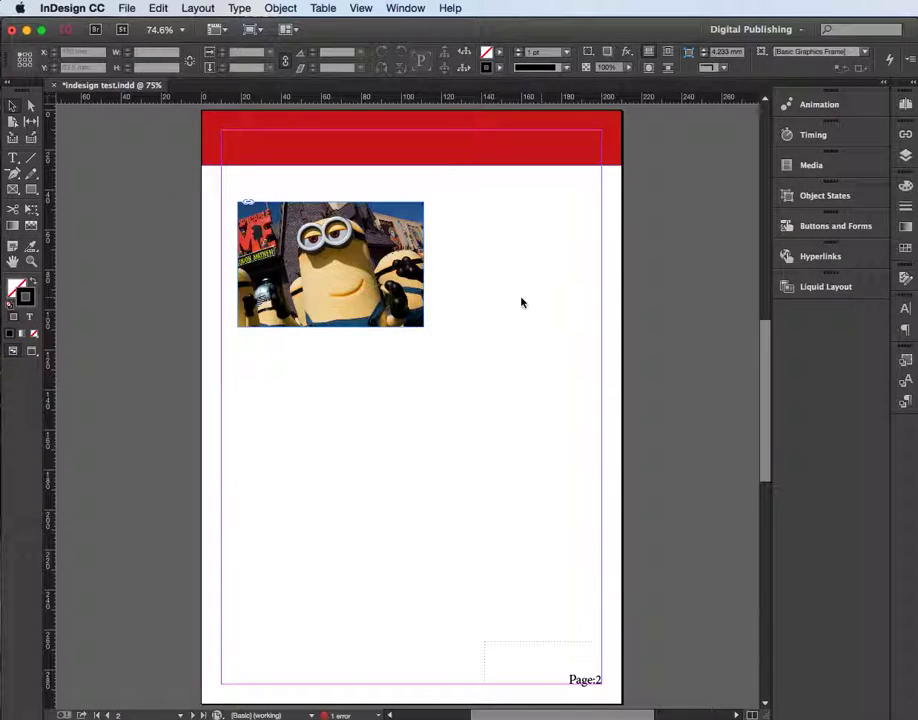
- Move the framed image to about X 57 mm, Y 51.5 mm and shift the picture inside to an offset of about -15, -14.5 mm
left_click(421, 231)
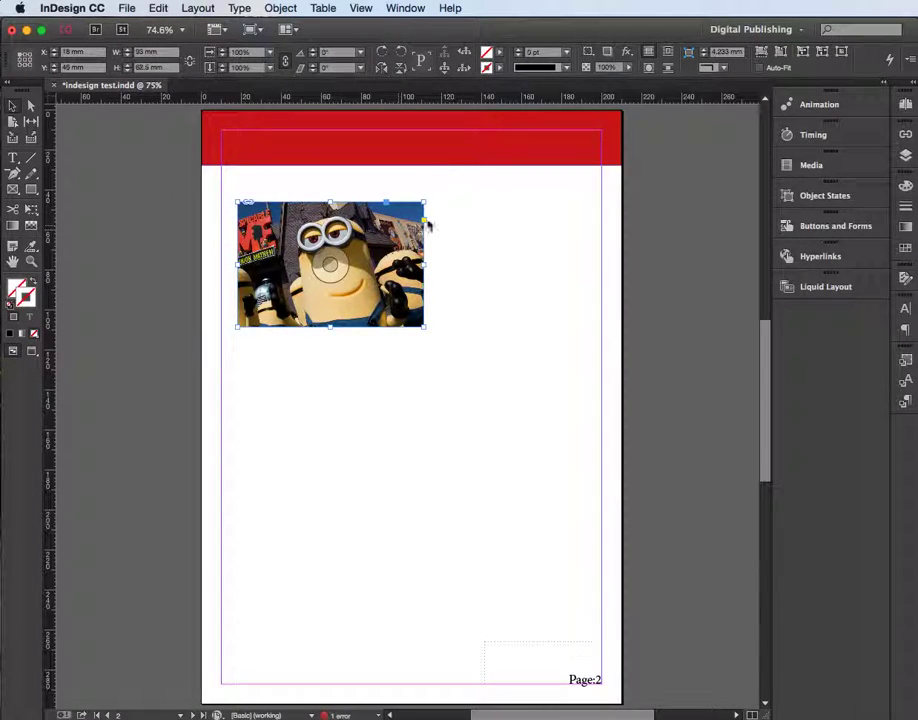
left_click_drag(418, 222, 516, 233)
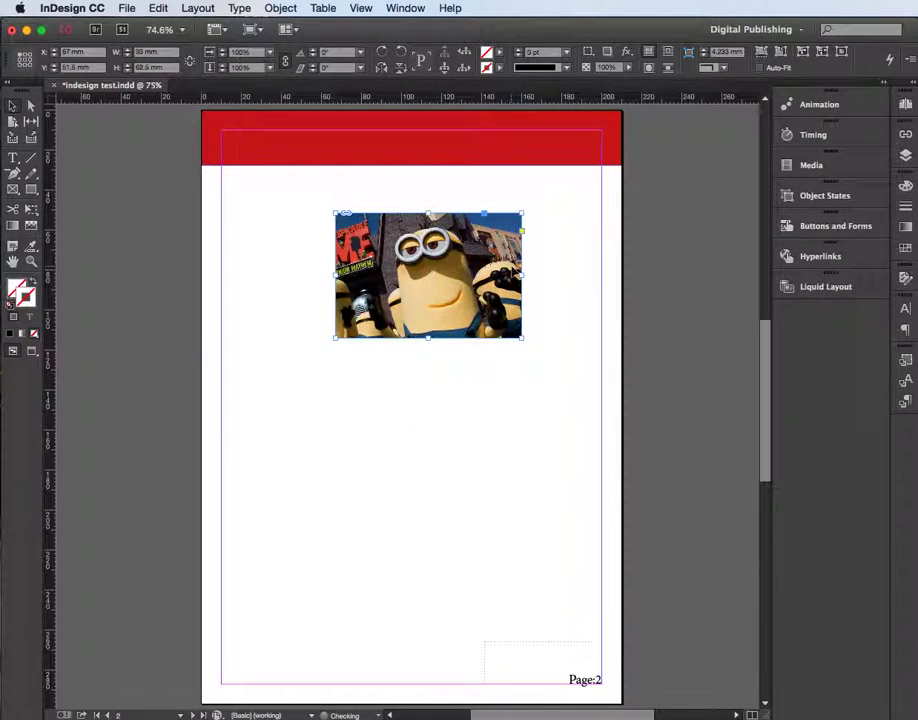
left_click(429, 270)
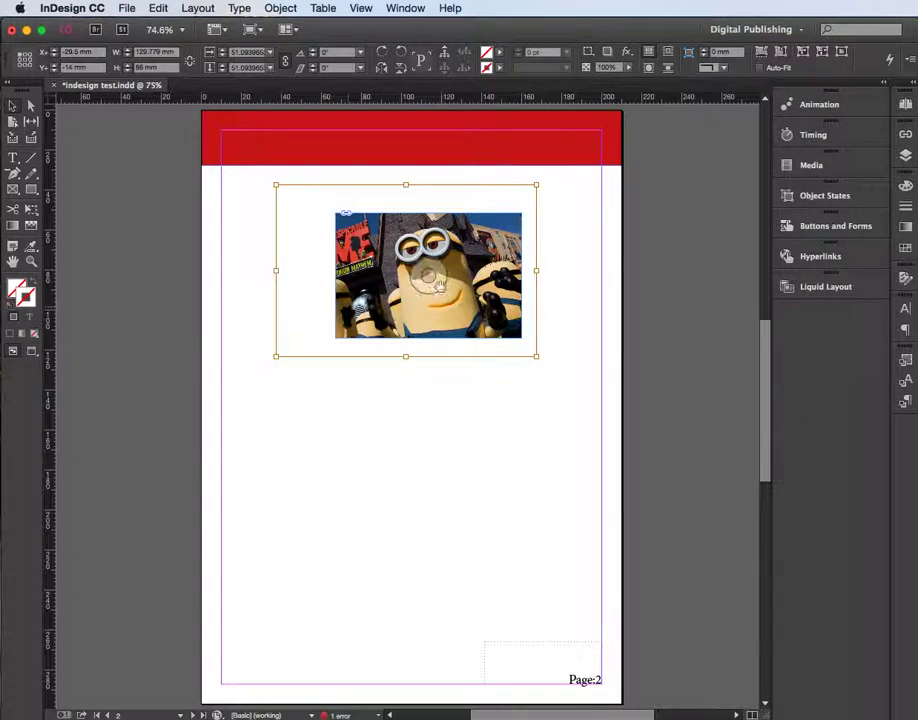
left_click_drag(430, 280, 390, 262)
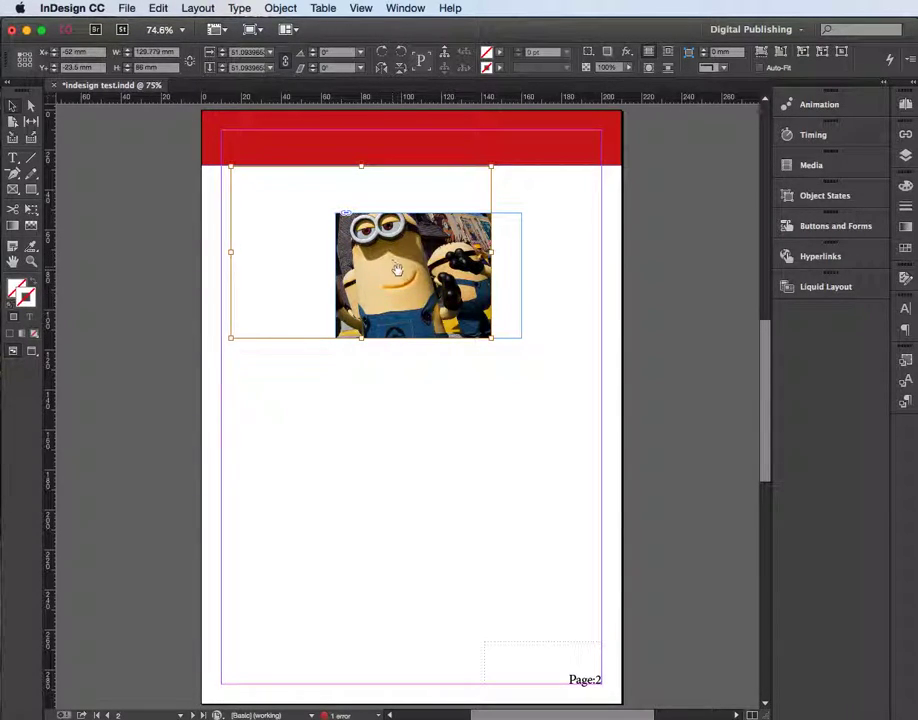
left_click_drag(409, 268, 496, 301)
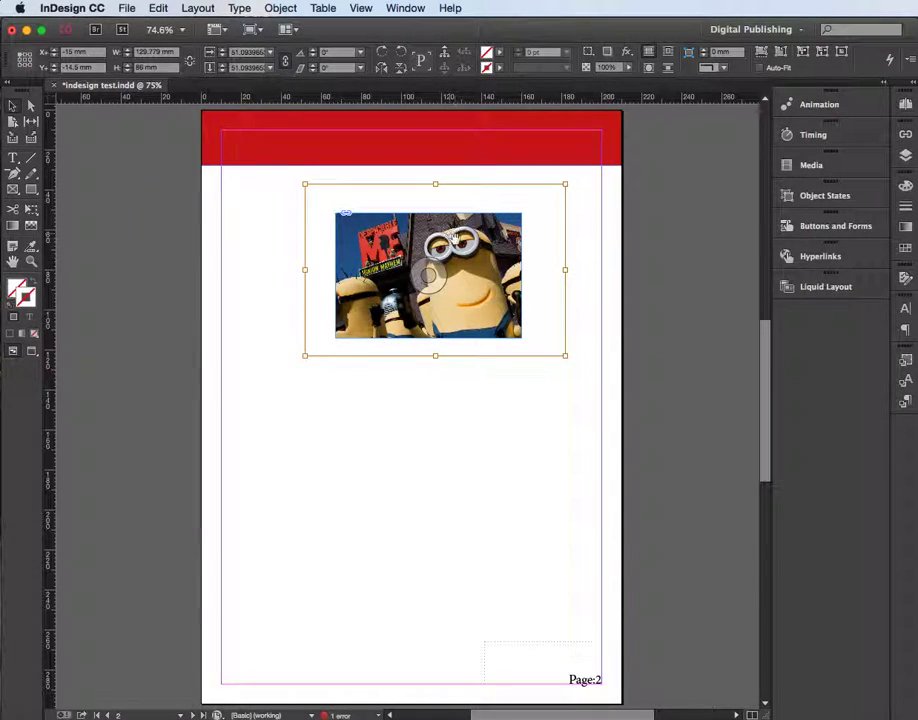
- Refit the minions picture so that it fills its frame proportionally, and deselect it
right_click(459, 254)
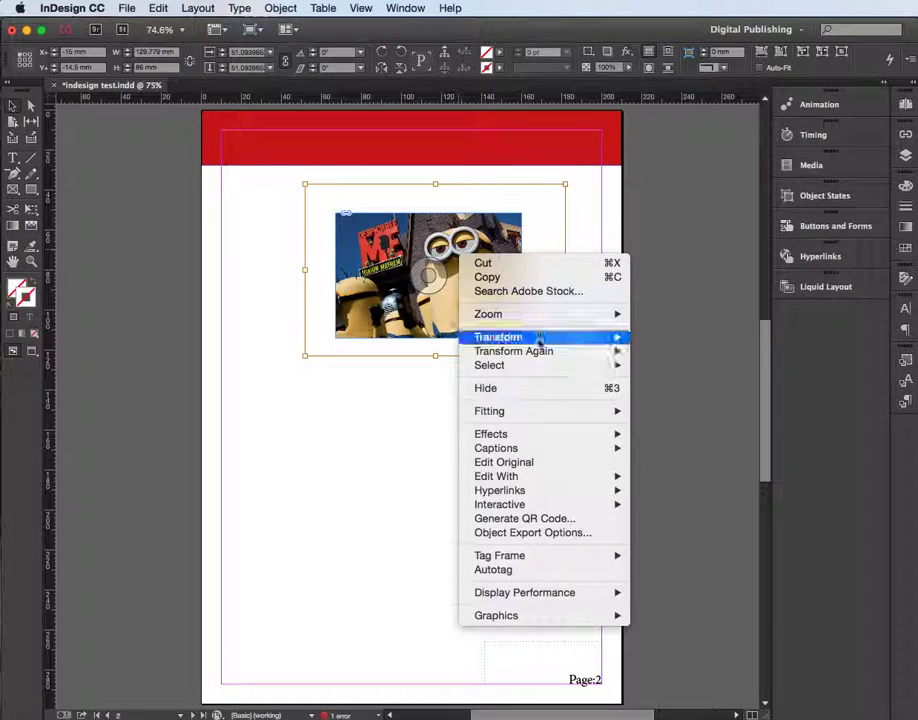
mouse_move(523, 410)
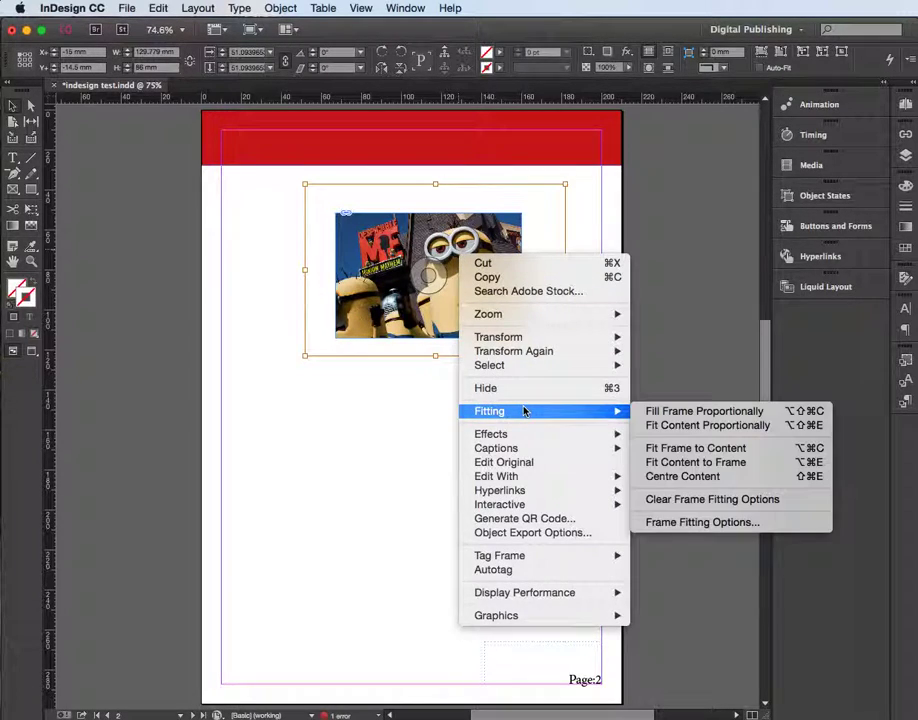
left_click(701, 411)
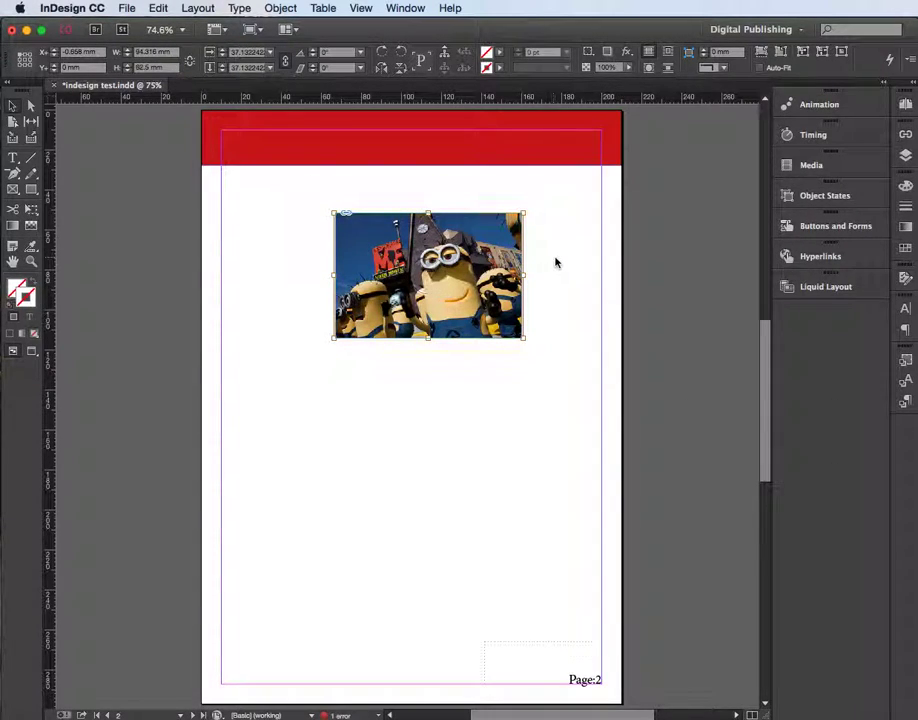
left_click(555, 260)
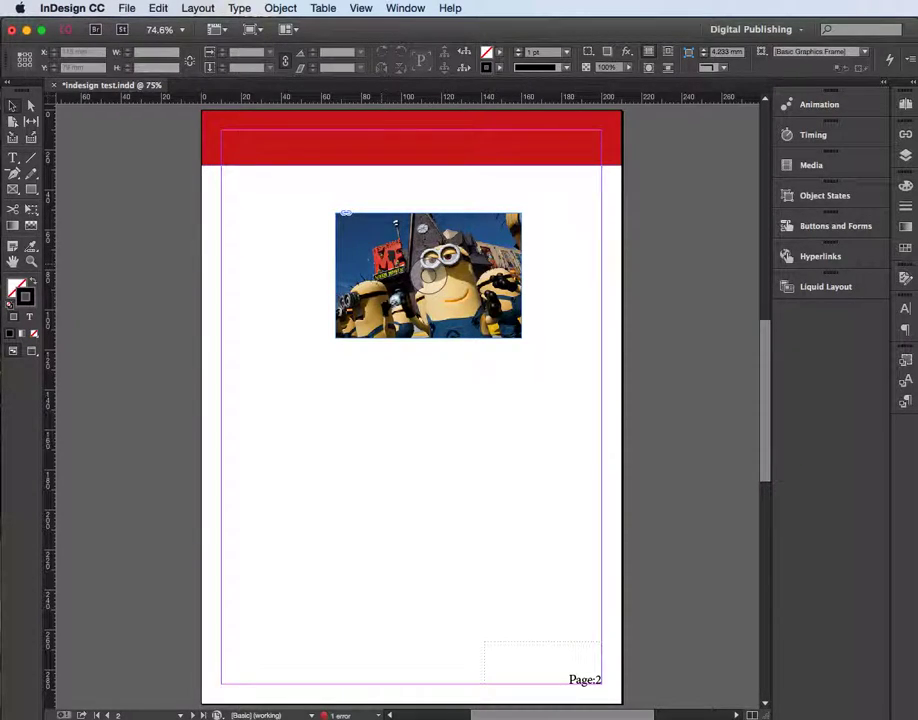
- Move the framed image to about X 48.5 mm, Y 52 mm and crop its frame to about 90 by 59 mm
left_click_drag(381, 222, 343, 220)
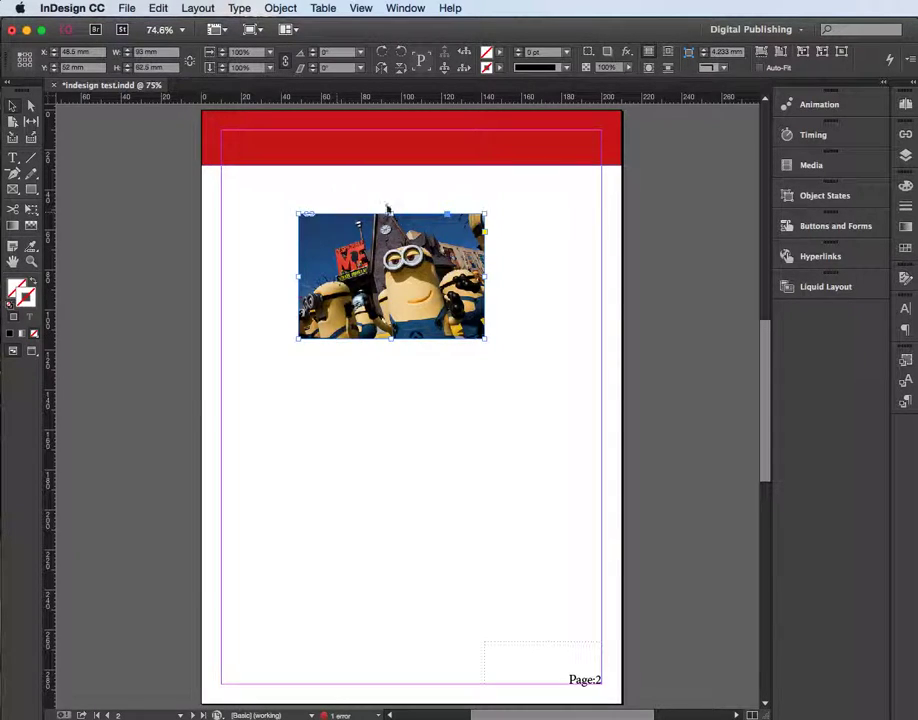
left_click_drag(481, 342, 447, 313)
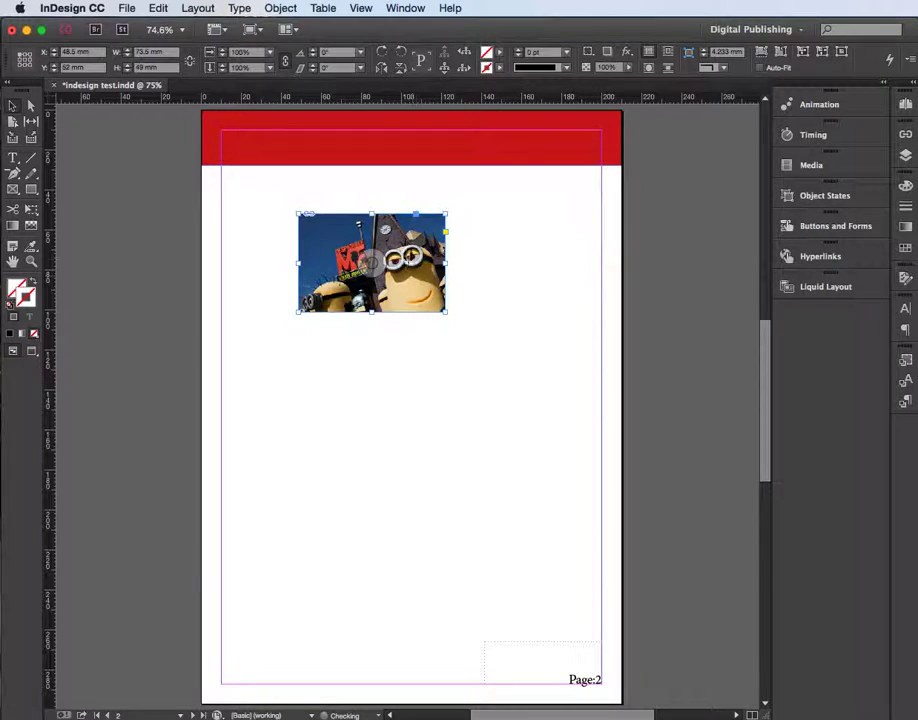
left_click_drag(446, 313, 481, 334)
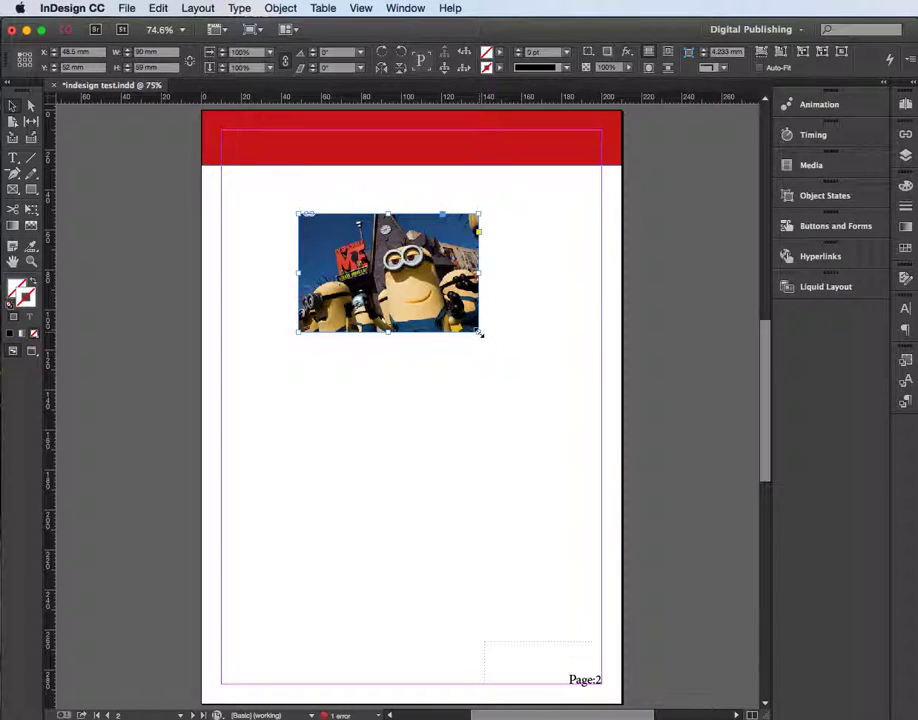
- Scale the picture together with its frame to about 98.4 by 64.5 mm and rotate it about 3° counterclockwise
left_click_drag(478, 333, 505, 351)
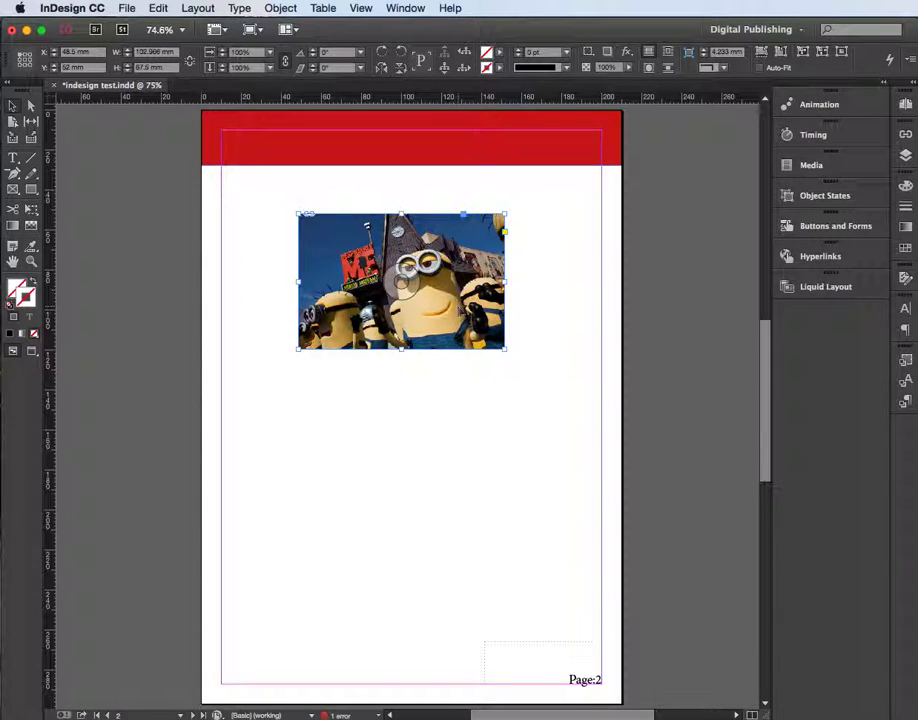
mouse_move(505, 349)
left_mouse_down()
mouse_move(470, 328)
mouse_move(488, 346)
left_mouse_up()
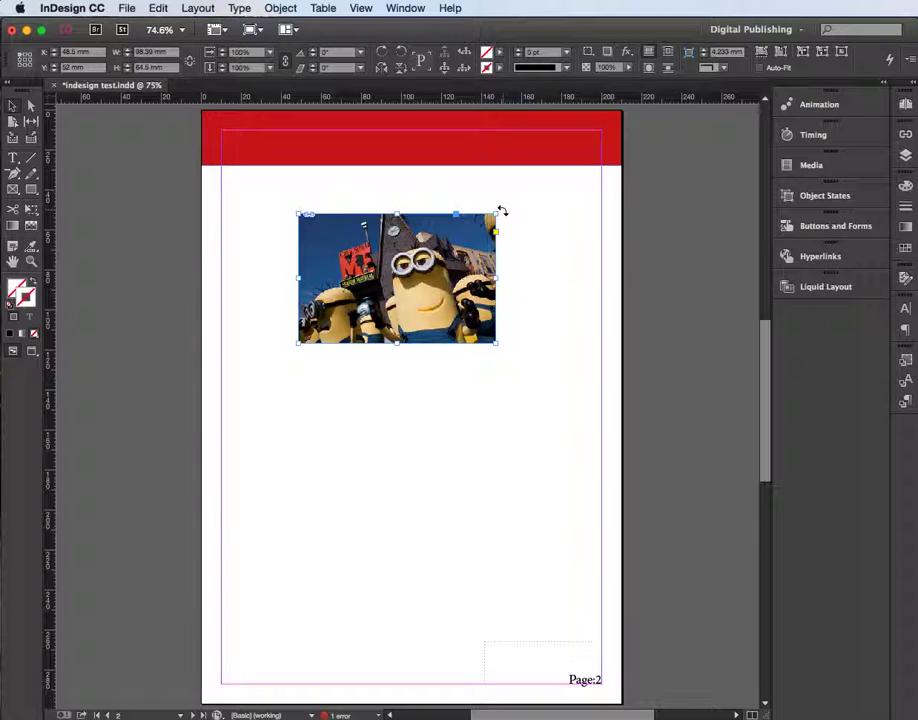
left_click_drag(503, 206, 531, 234)
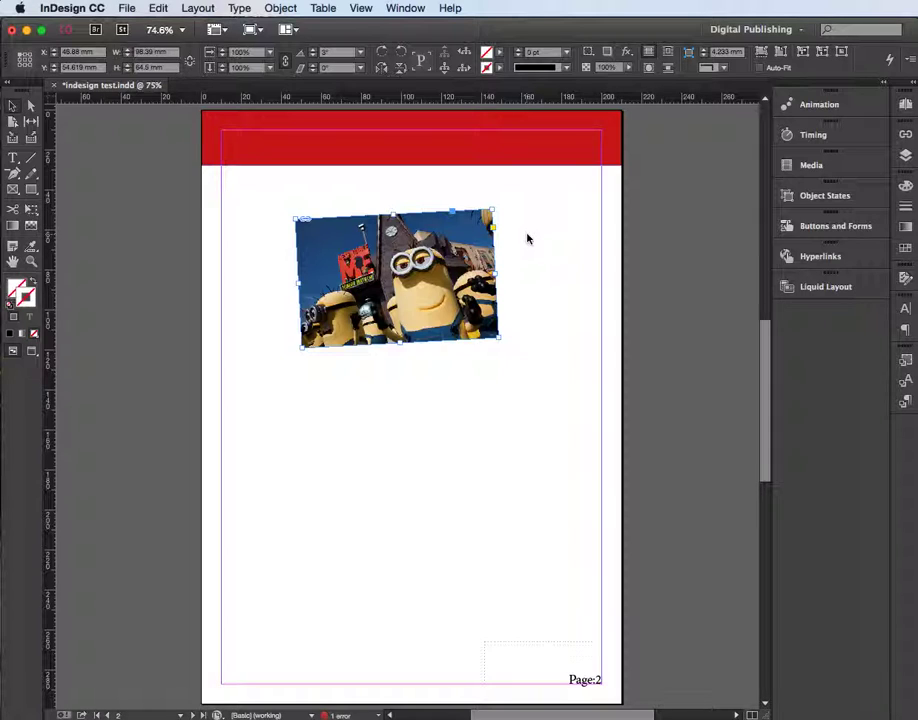
left_click(528, 239)
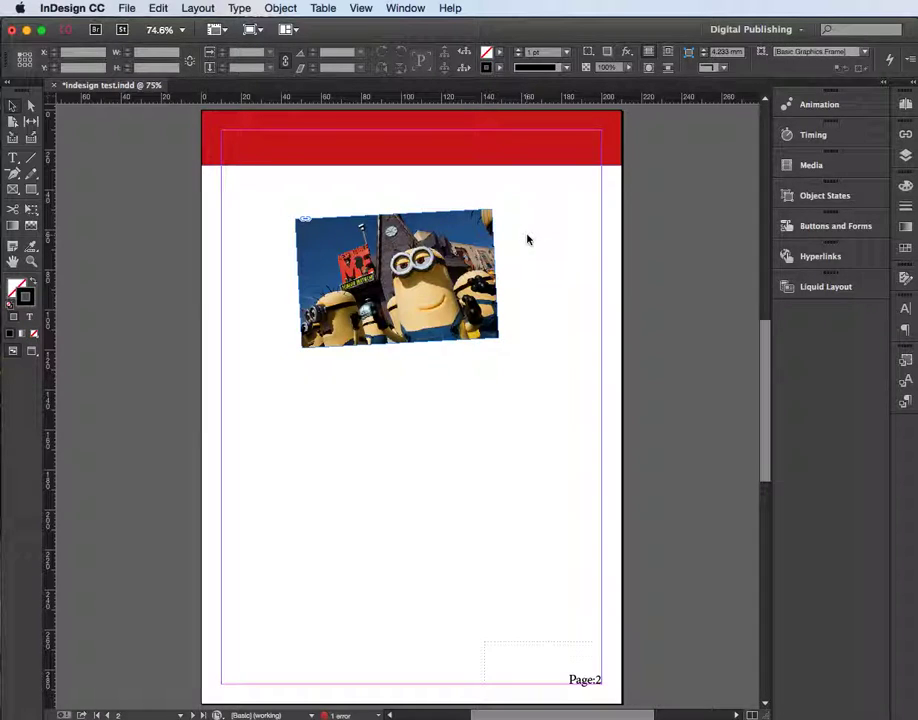
- Reset the framed minions picture's rotation to 0° and deselect it
left_click(483, 222)
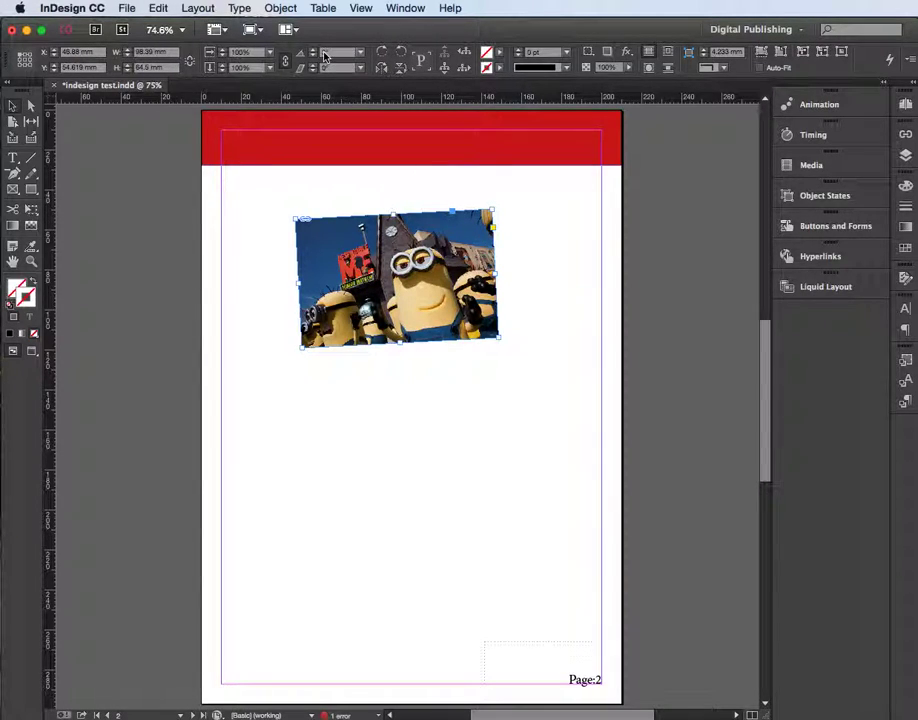
left_click(313, 57)
left_click(313, 57)
left_click(313, 57)
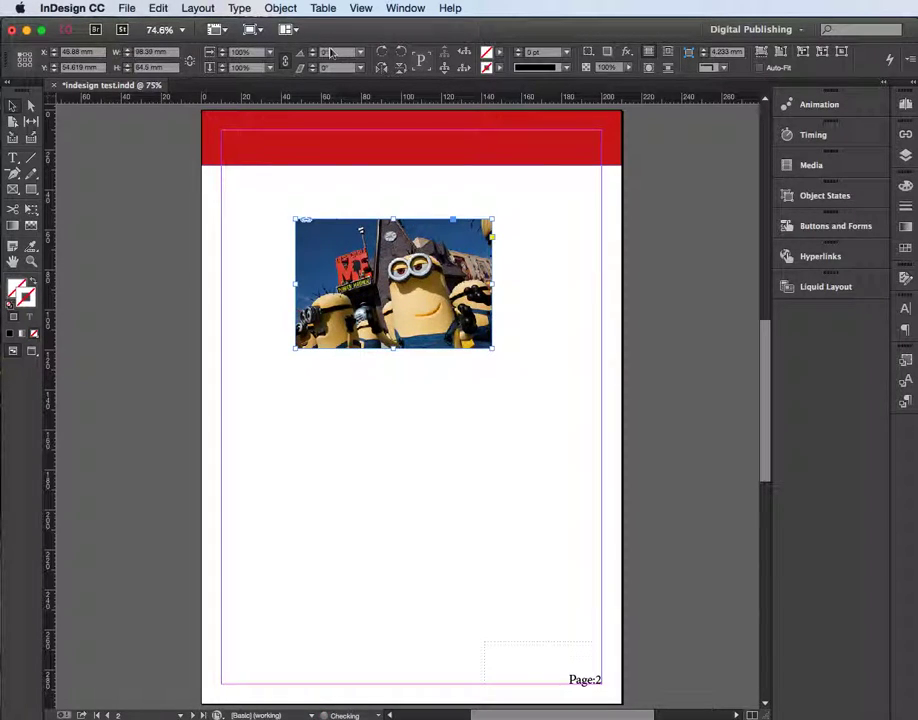
left_click(533, 270)
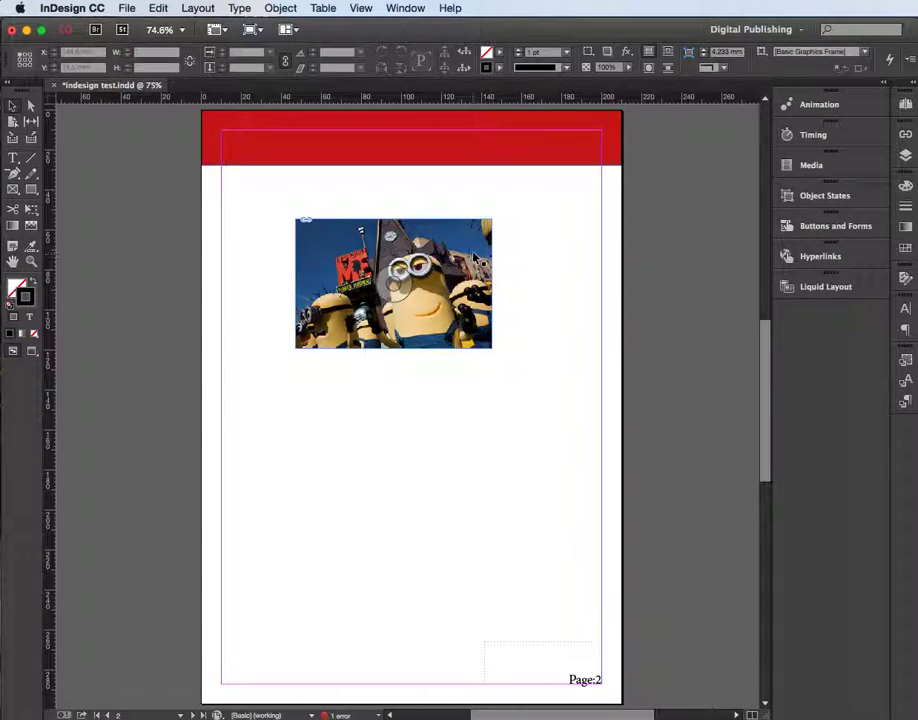
- Try rounding all four corners of the minions picture frame with live corner editing, and undo the rounding
left_click(337, 219)
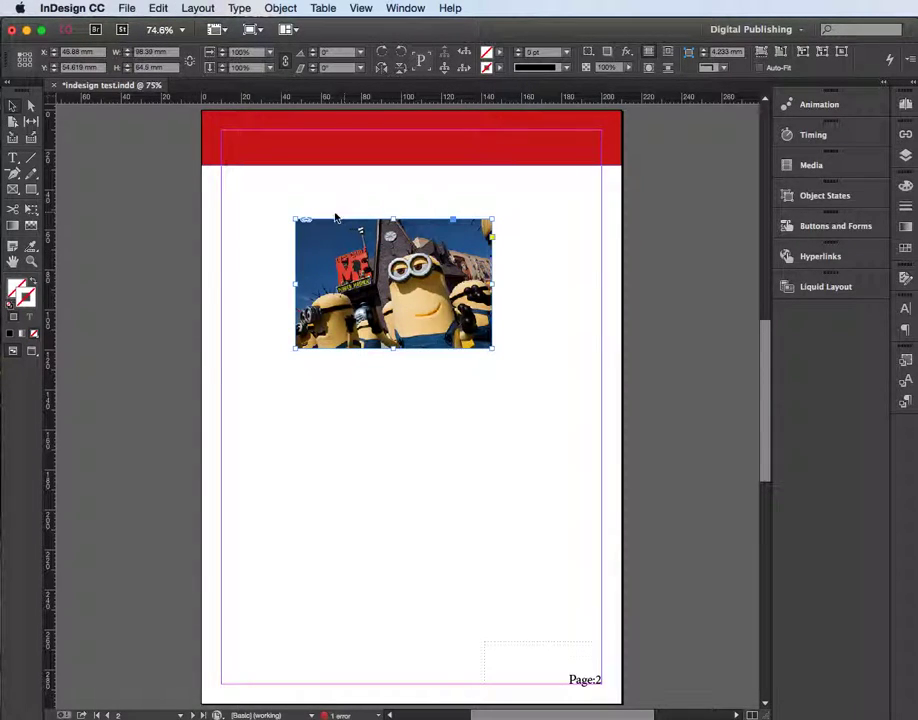
left_click(491, 237)
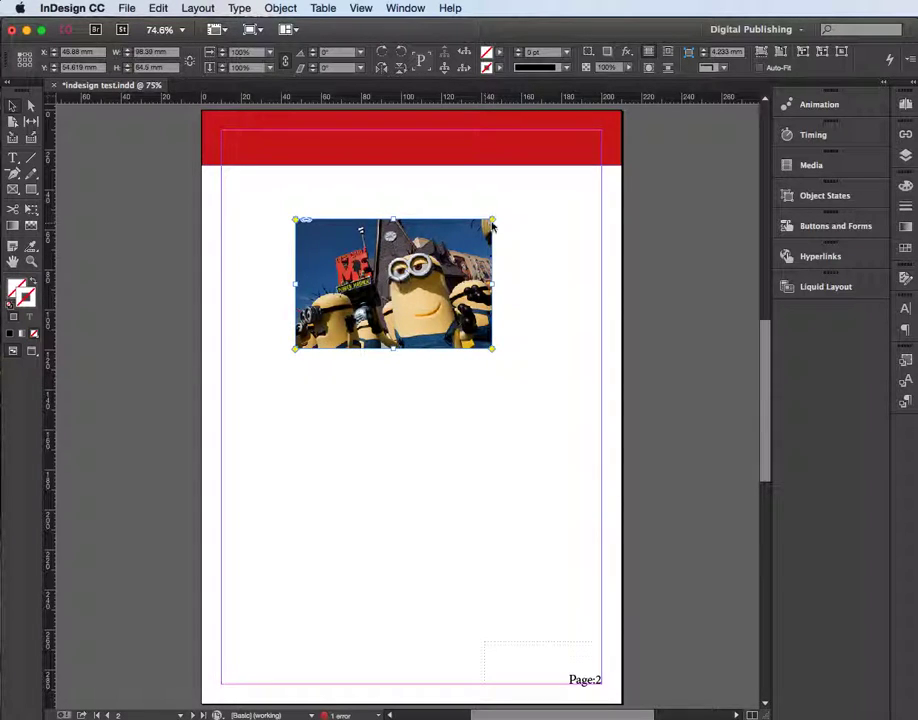
left_click_drag(492, 222, 459, 224)
left_click(534, 284)
left_click(490, 262)
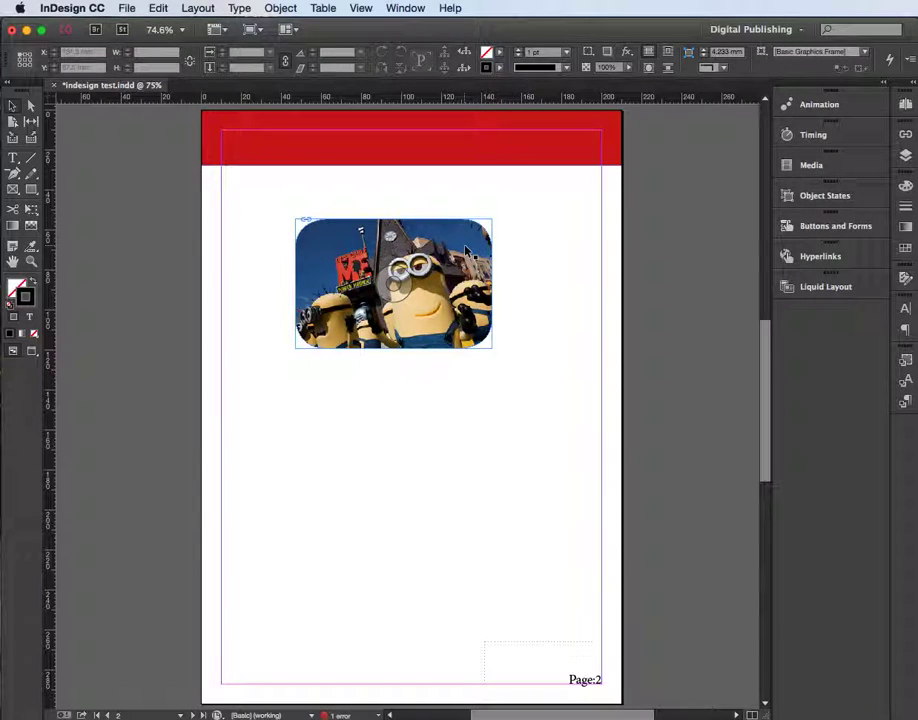
key("super+z")
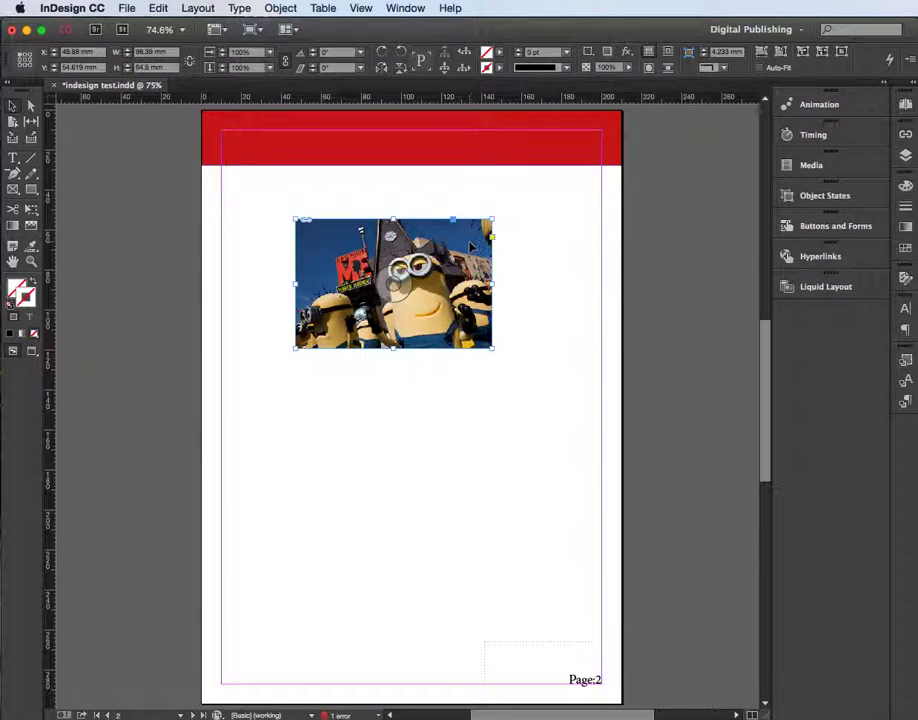
- Link the four corner settings in the picture frame's Corner Options and set their shape to Rounded
left_click(724, 68)
left_click(724, 68)
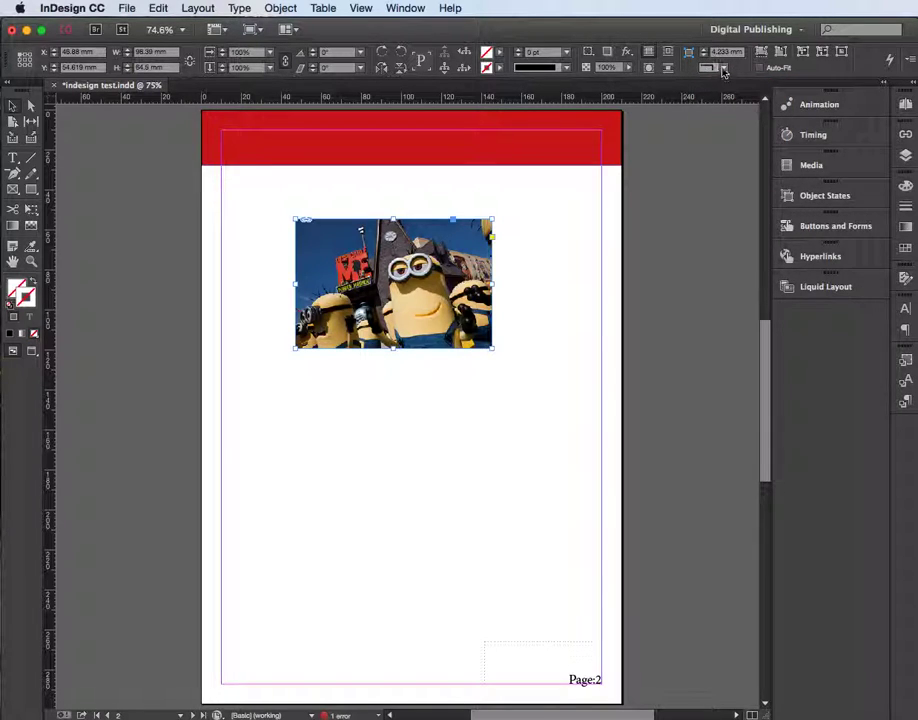
left_click(722, 68)
left_click(724, 70)
left_click(688, 57, "alt")
left_click_drag(709, 277, 642, 150)
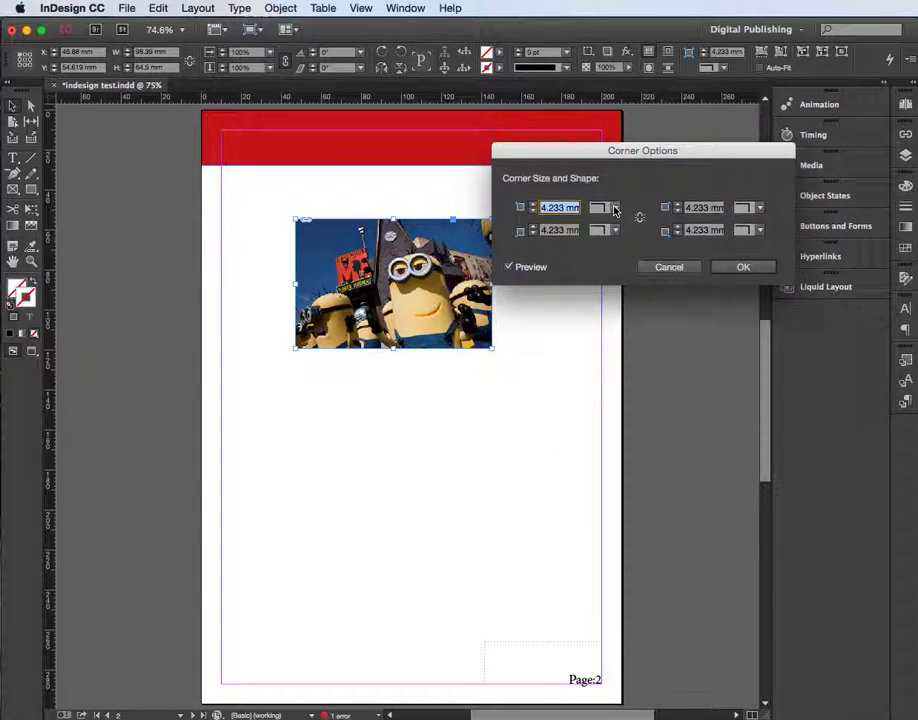
left_click(640, 215)
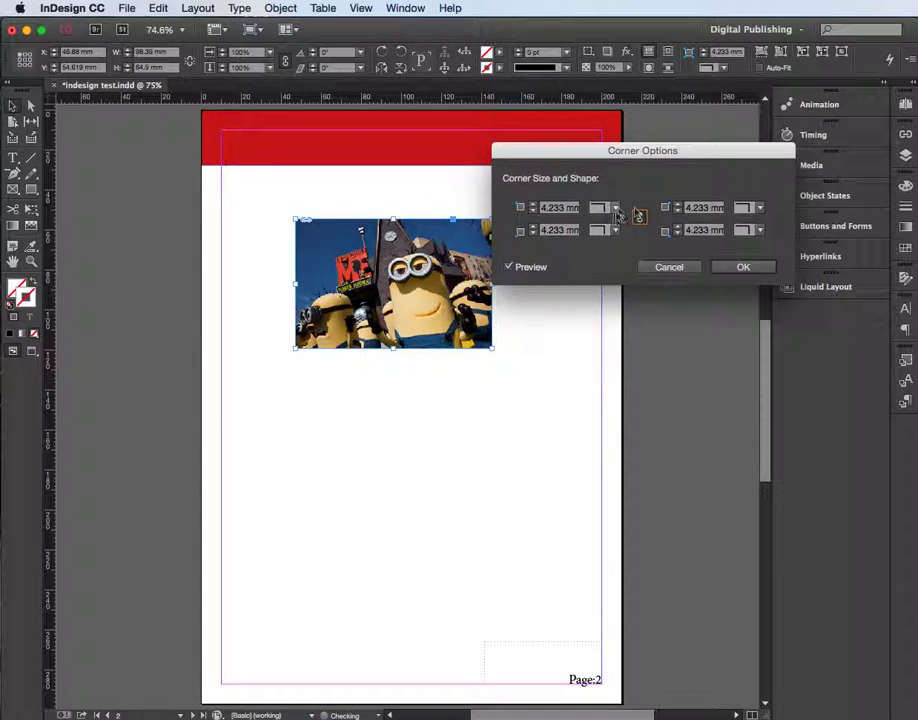
left_click(615, 208)
left_click(612, 298)
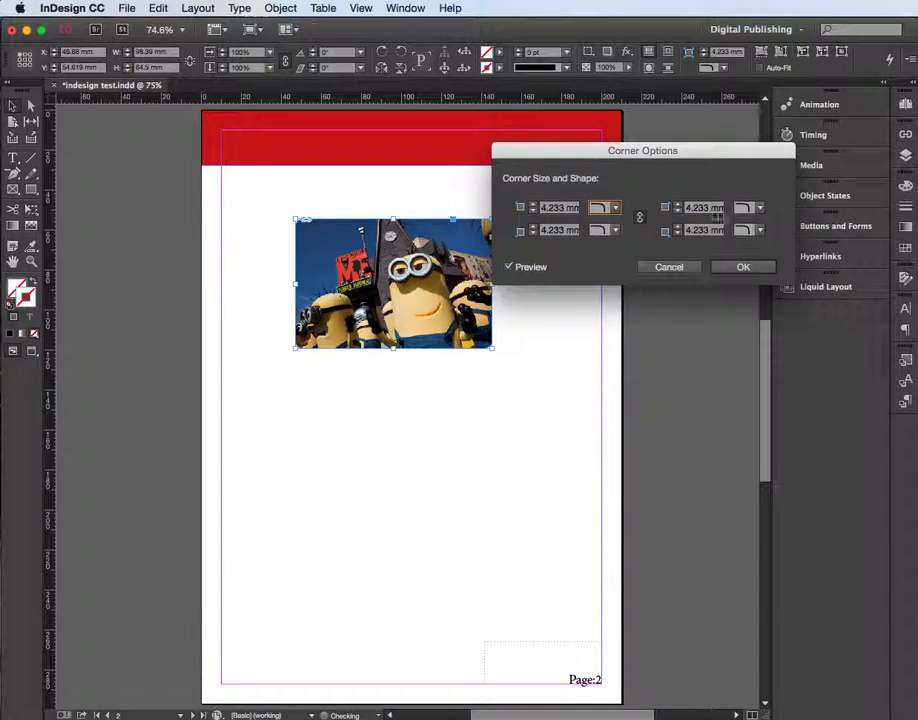
- Increase the linked corner size of the picture frame to 14 mm
left_click(534, 204)
left_click(534, 204)
left_click(534, 204)
left_click(534, 204)
left_click(534, 204)
left_click(534, 204)
left_click(534, 204)
left_click(534, 204)
left_click(534, 204)
left_click(534, 204)
left_click_drag(592, 152, 619, 149)
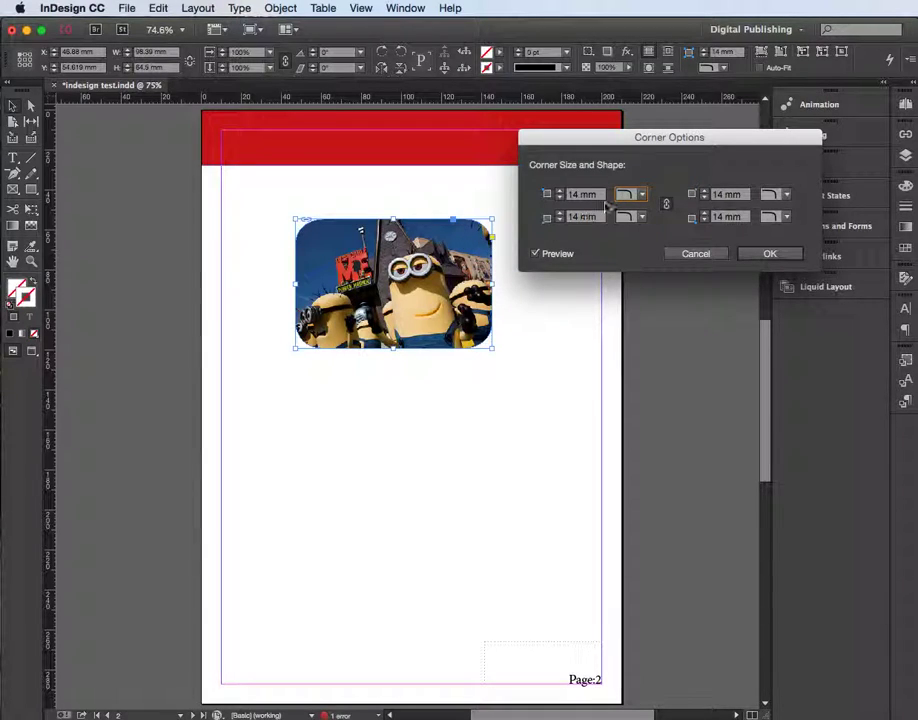
- Unlink the corner settings, set the picture's bottom-left and top-right corners to None, and apply the corner options
left_click(667, 204)
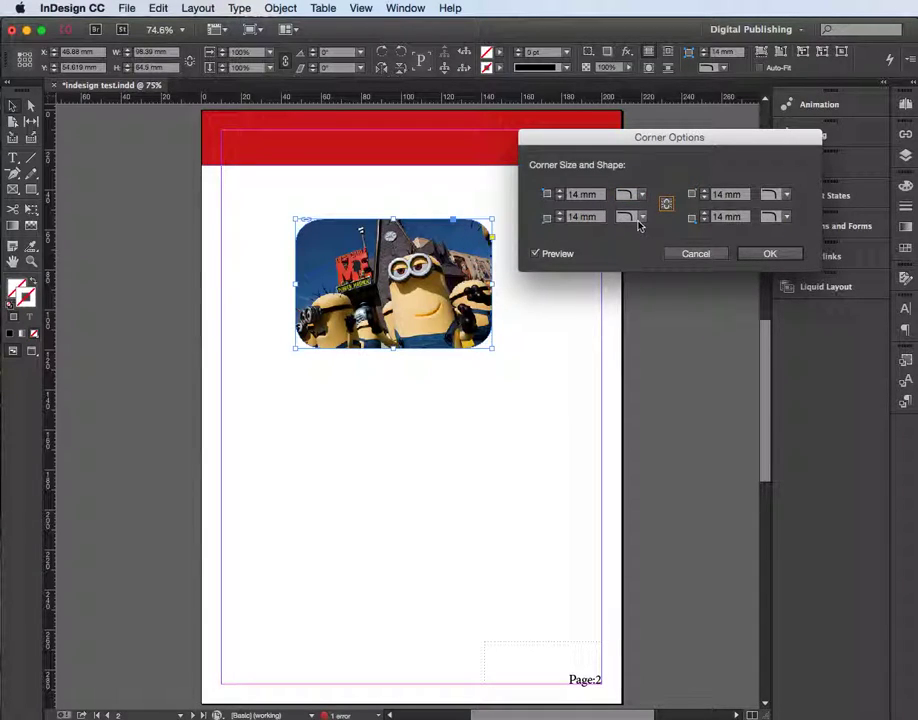
left_click(641, 217)
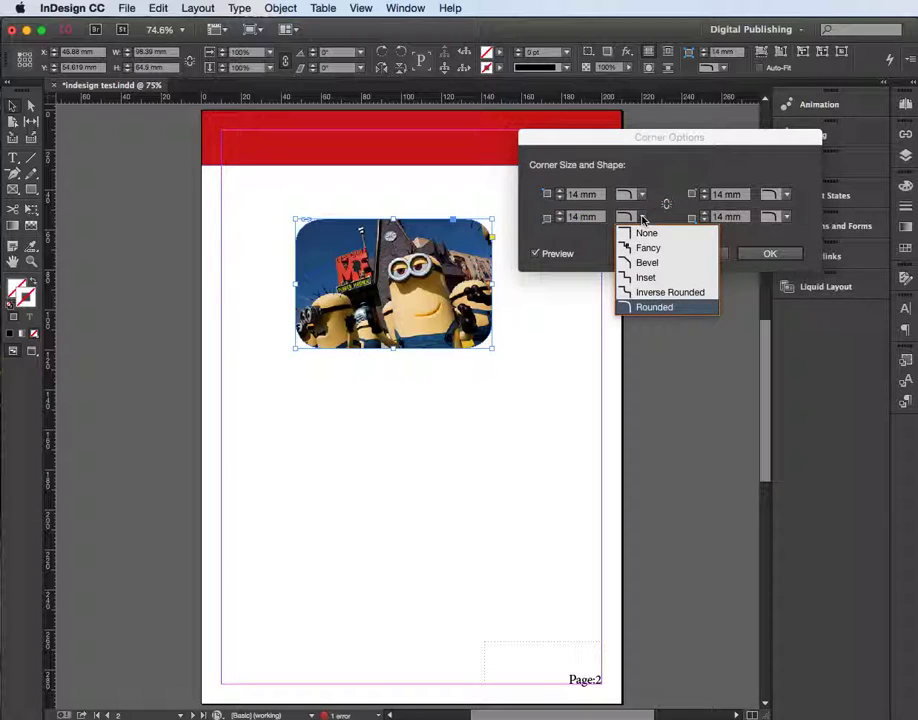
left_click(666, 203)
left_click(785, 194)
left_click(787, 216)
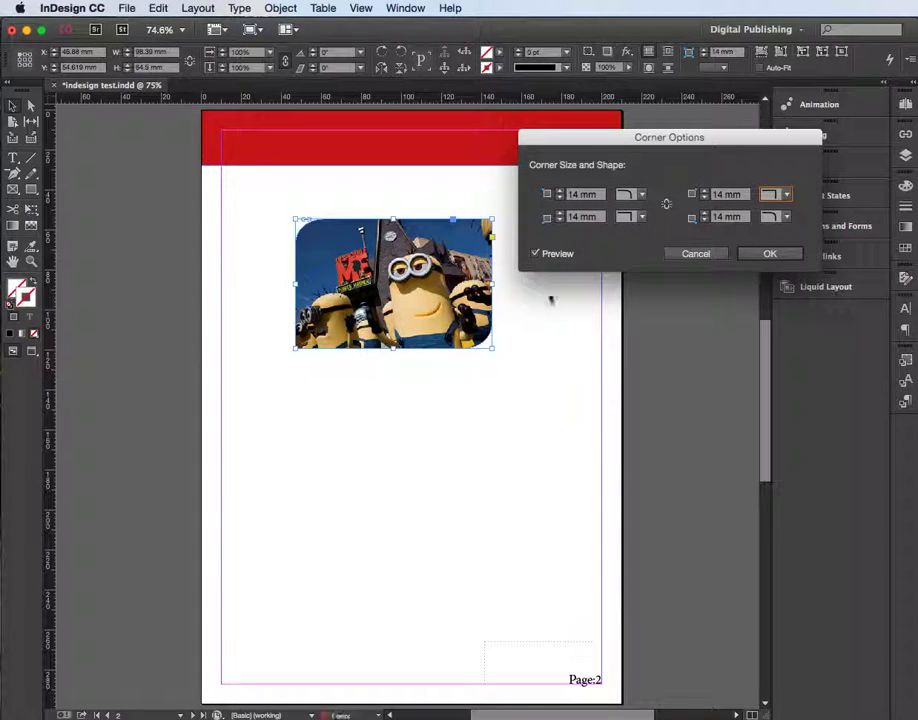
left_click(769, 253)
left_click(576, 328)
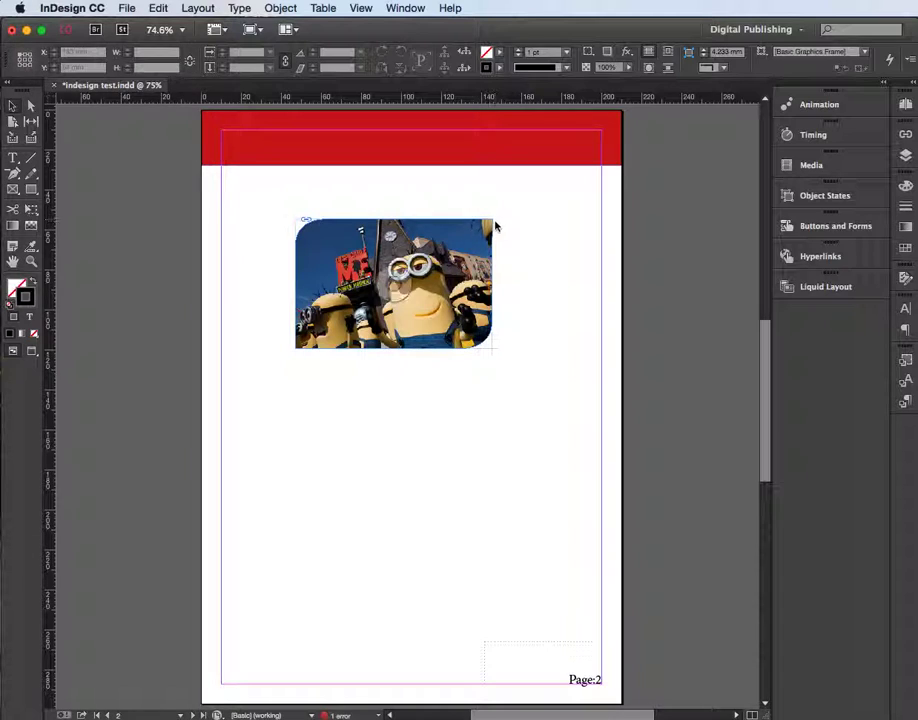
- Delete the minions picture and load mardi gras.jpg, minions.jpg, monsters.jpg, seaworld-ride.jpg and simpsons 2.jpg for placing
left_click(302, 219)
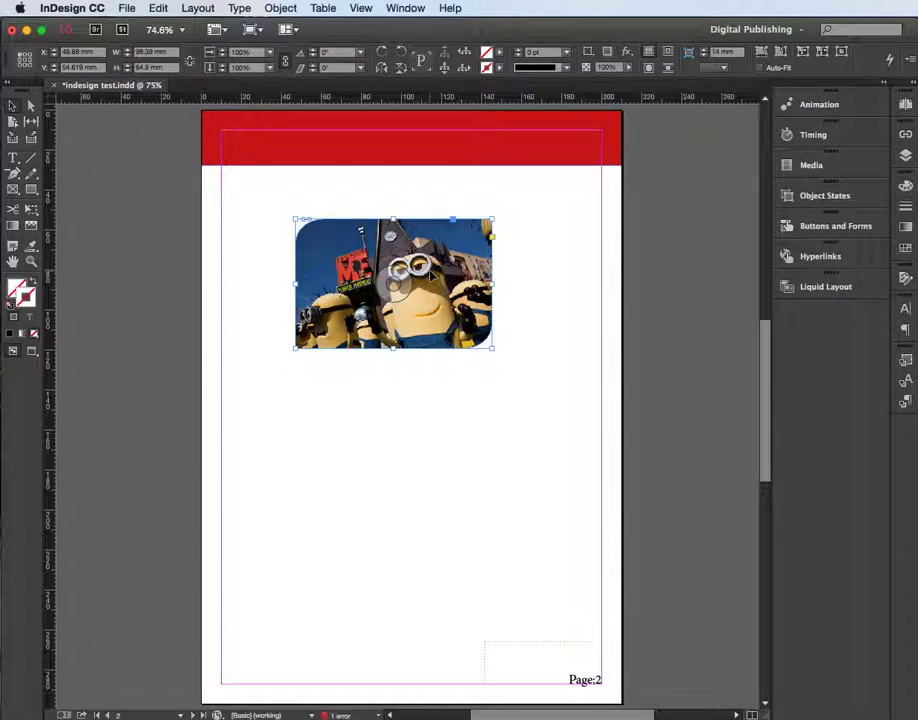
key("Delete")
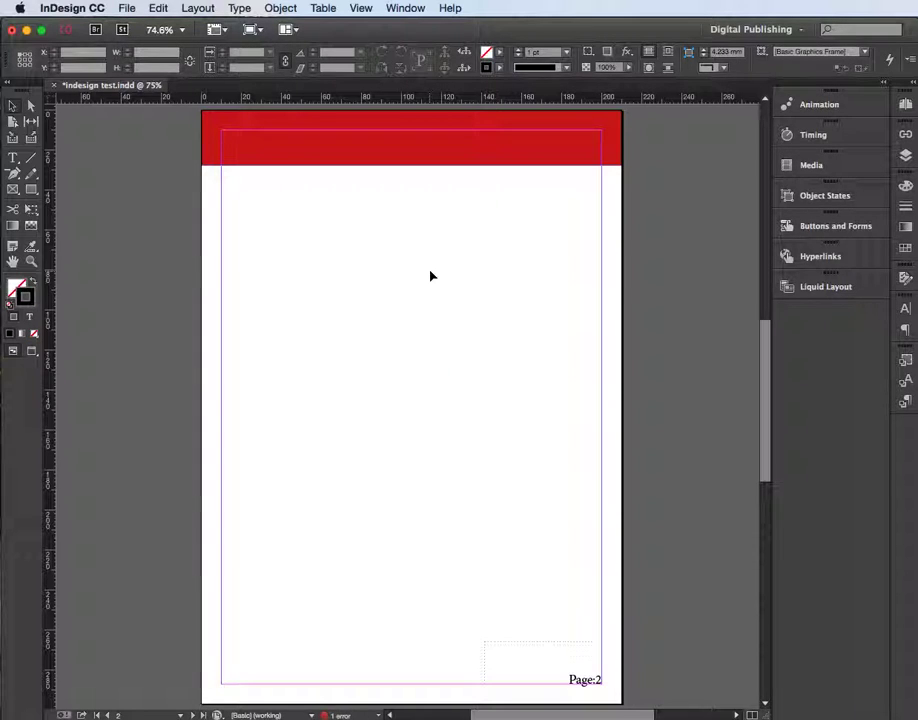
key("super+d")
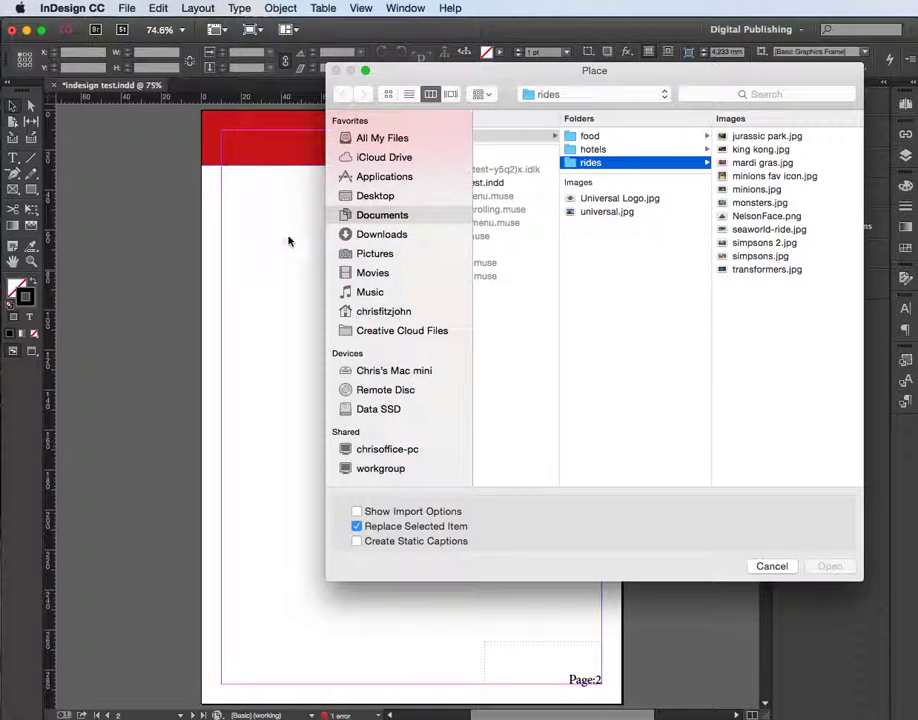
left_click(750, 192)
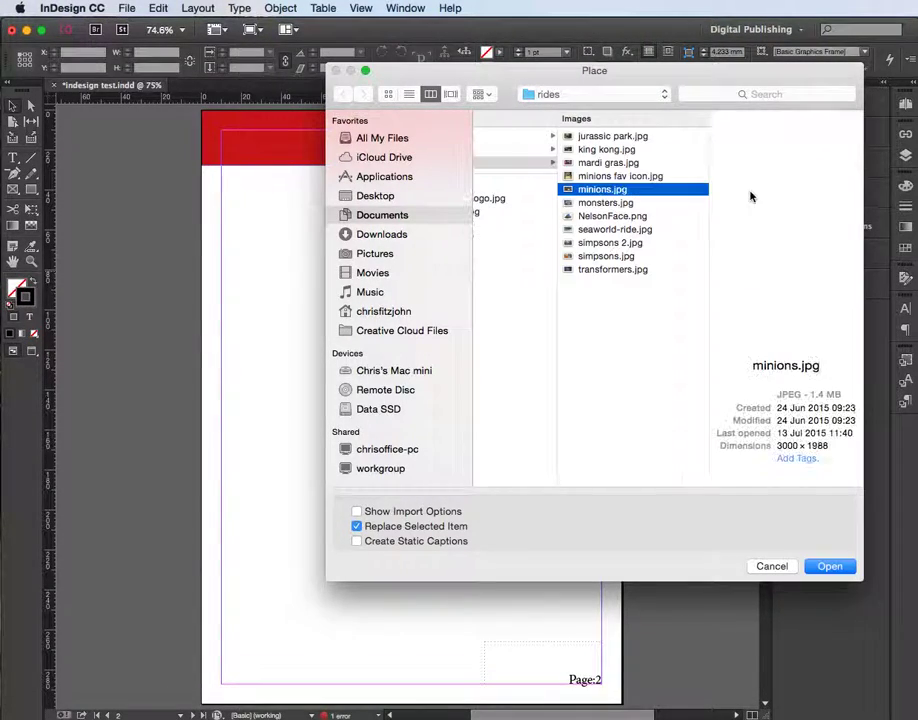
left_click(612, 203, "shift")
left_click(611, 231, "super")
left_click(609, 243, "super")
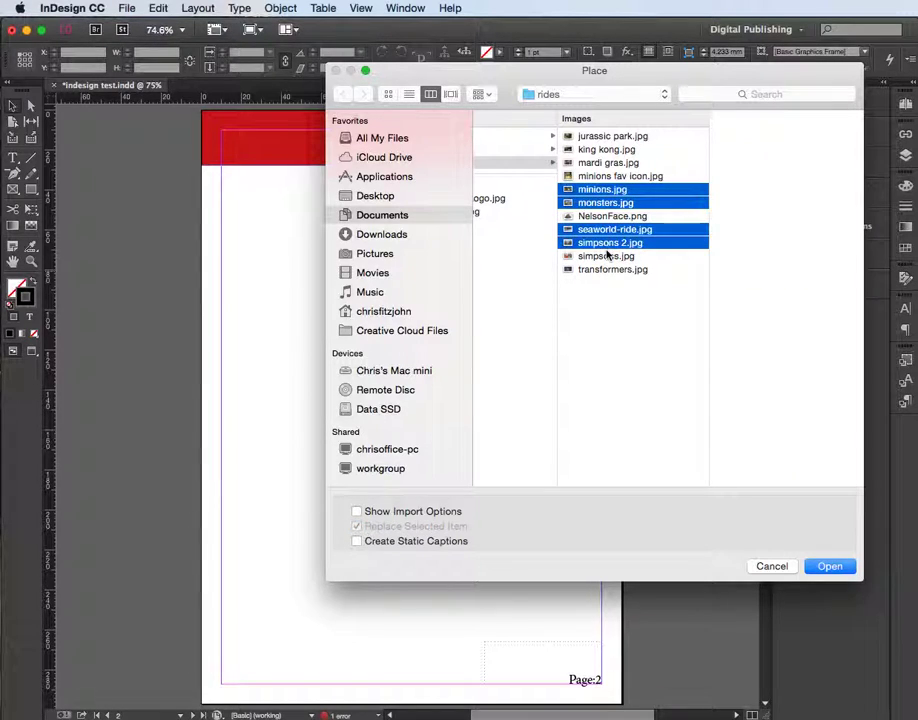
left_click(611, 163, "super")
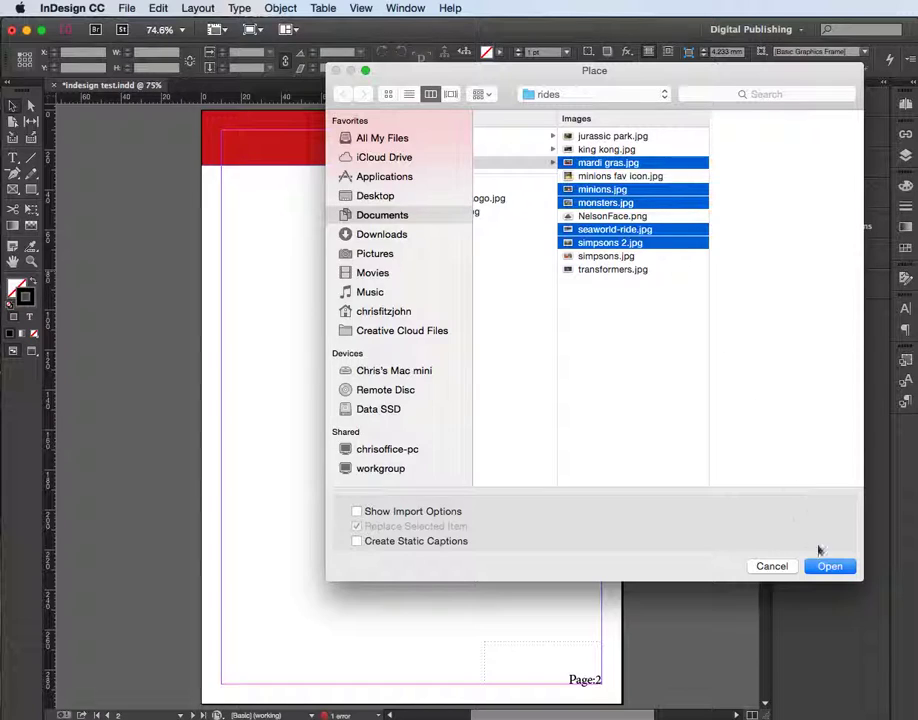
key("Return")
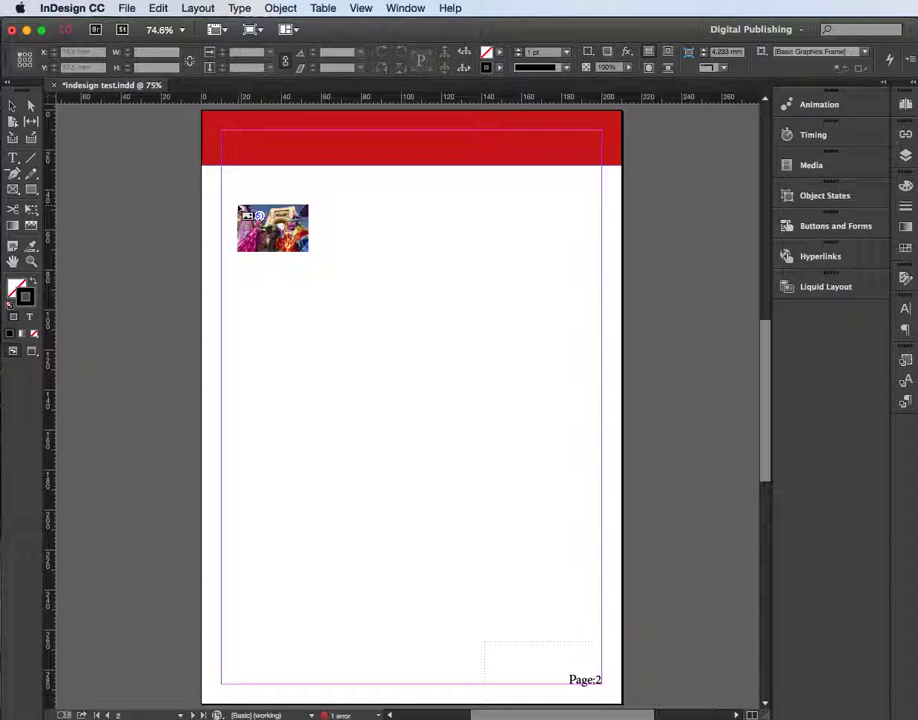
- Place the five loaded pictures at full size, stacked at about X 18.5 mm, Y 50.5 mm, and undo the placements
left_click(240, 212)
left_click(240, 212)
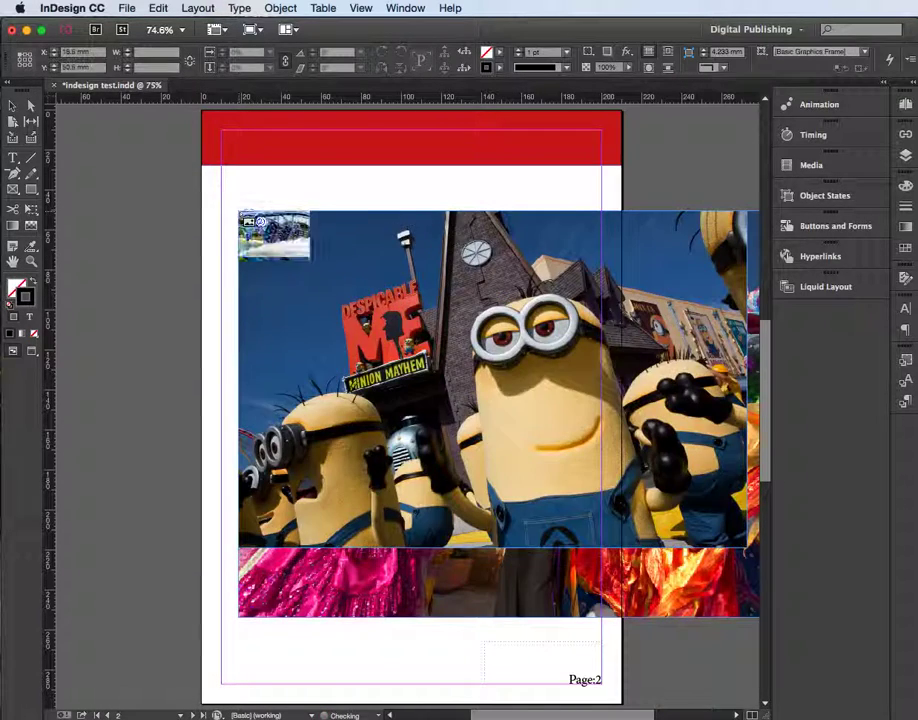
left_click(240, 212)
left_click(240, 212)
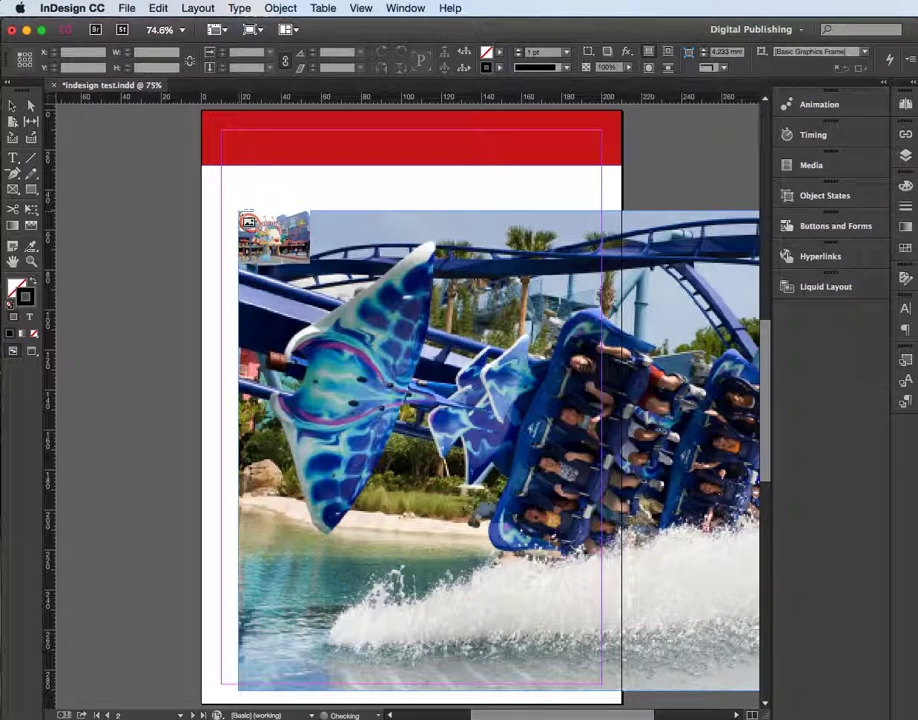
left_click(240, 212)
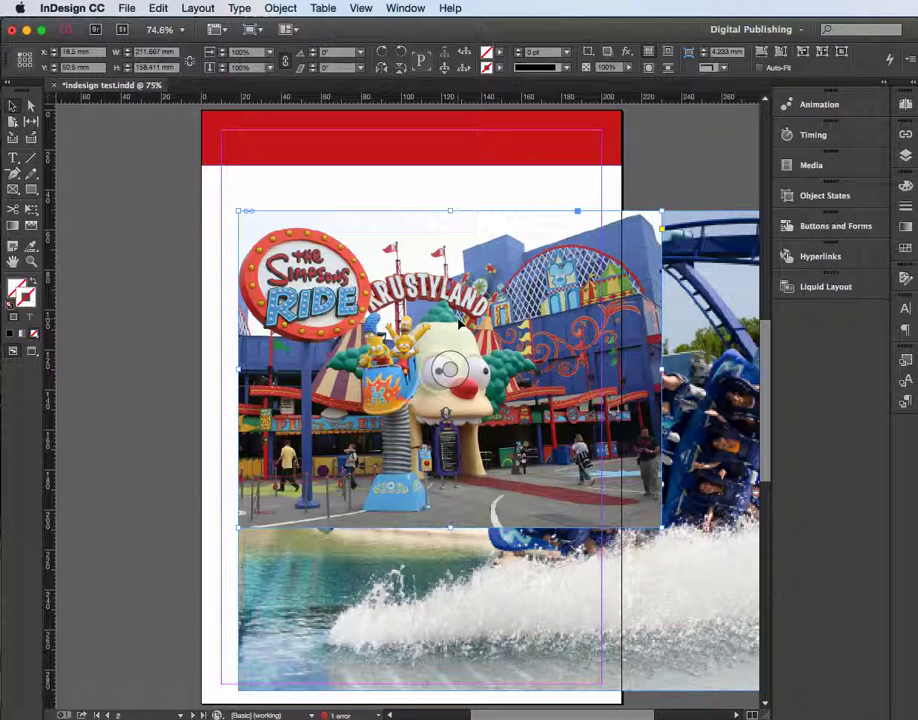
key("super+z")
key("super+z")
key("super+z")
key("super+z")
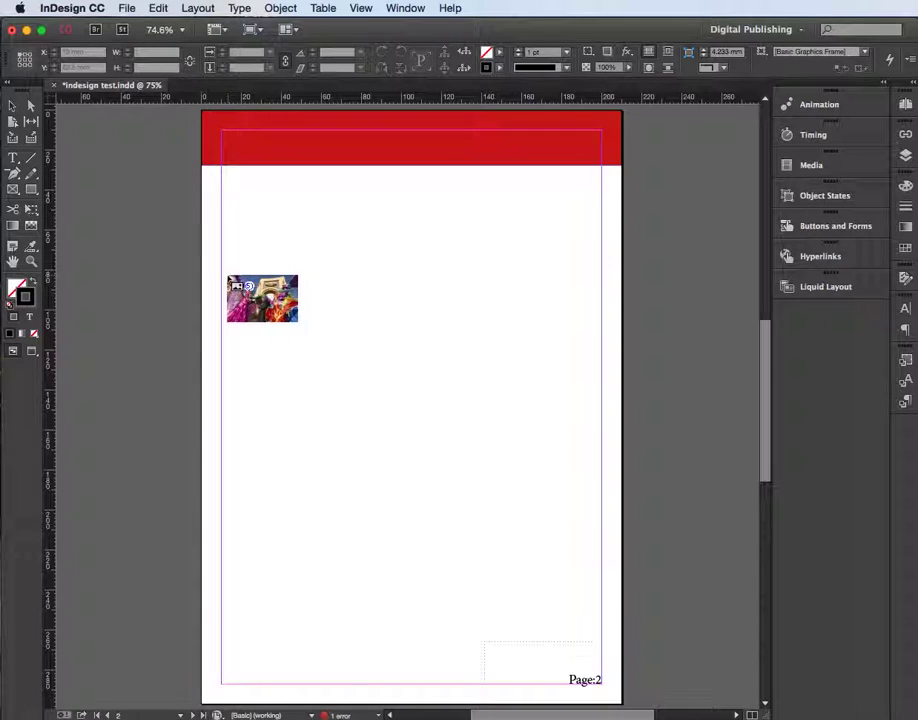
- Place the loaded pictures as a horizontal row of five equal frames about 184.5 mm wide, starting at X 13 mm, Y 76 mm
left_click_drag(227, 263, 333, 358)
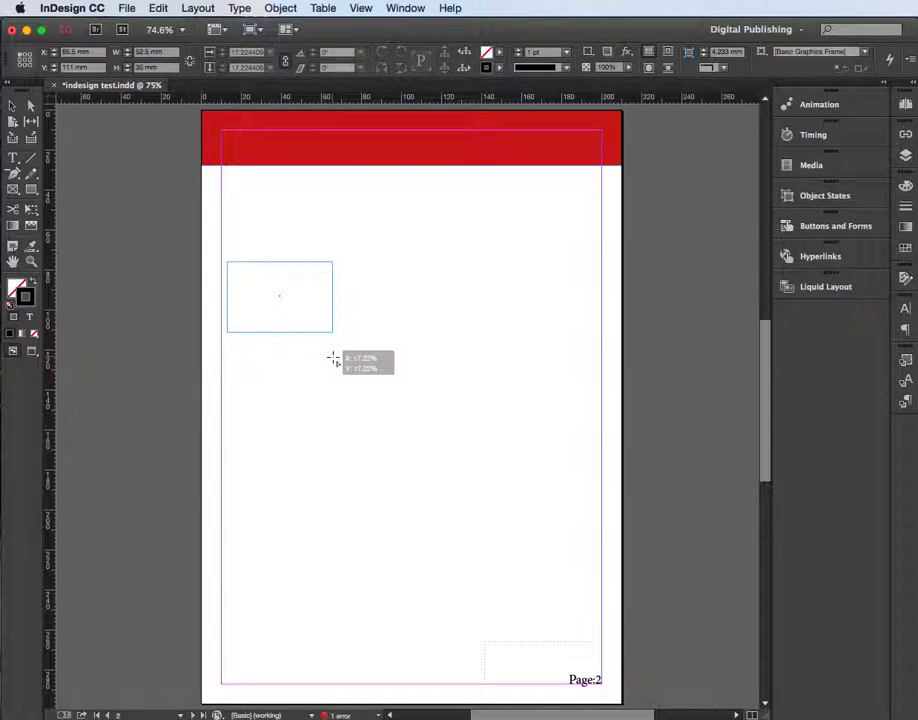
left_click_drag(333, 358, 596, 335)
key("Right")
key("Right")
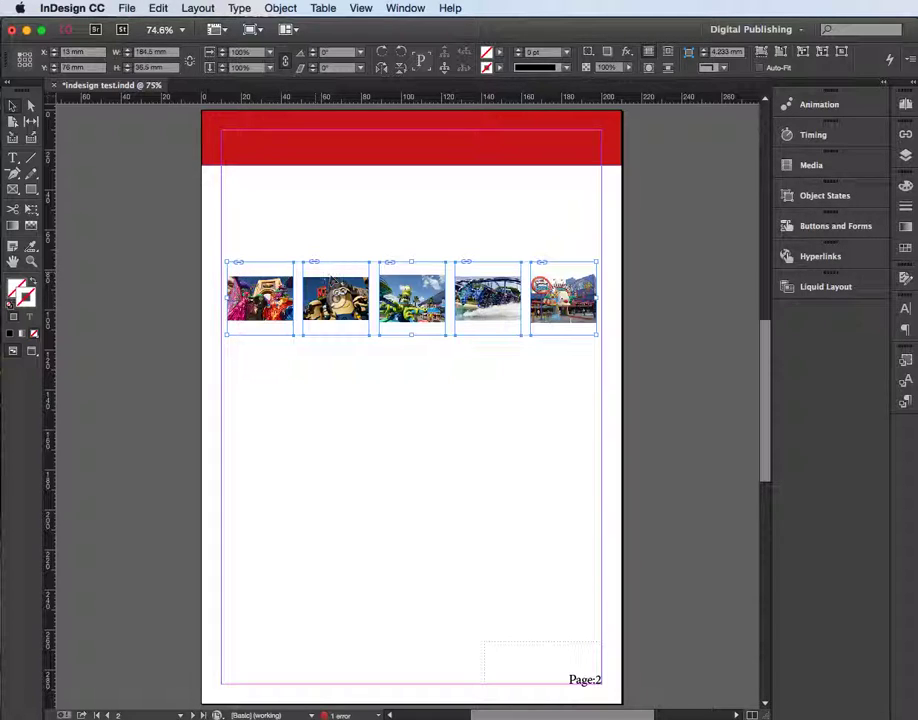
- Fit the five pictures in the row so that each fills its frame proportionally
right_click(356, 307)
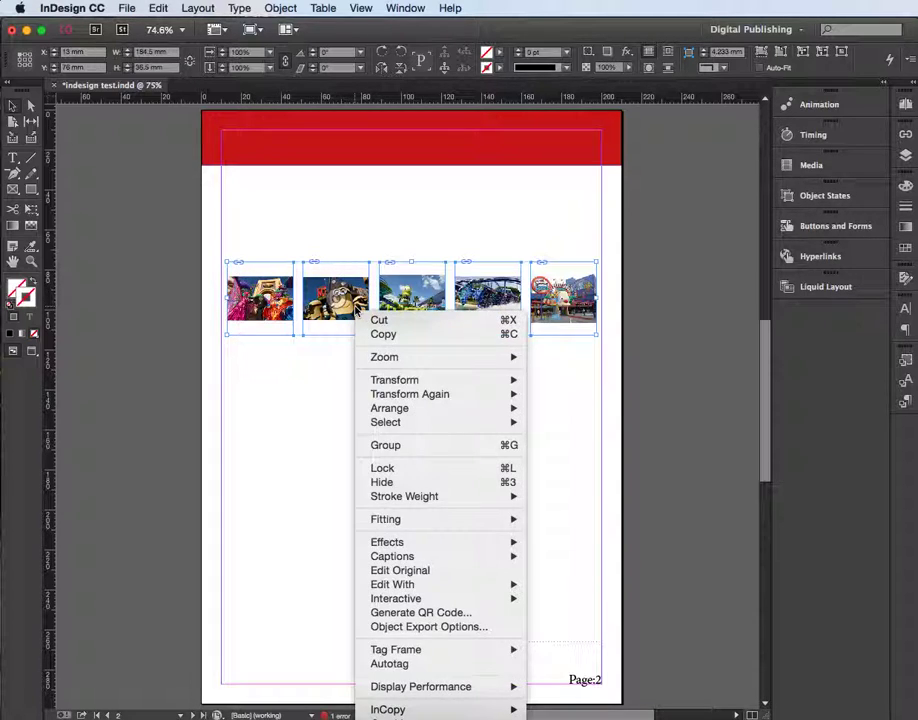
mouse_move(436, 524)
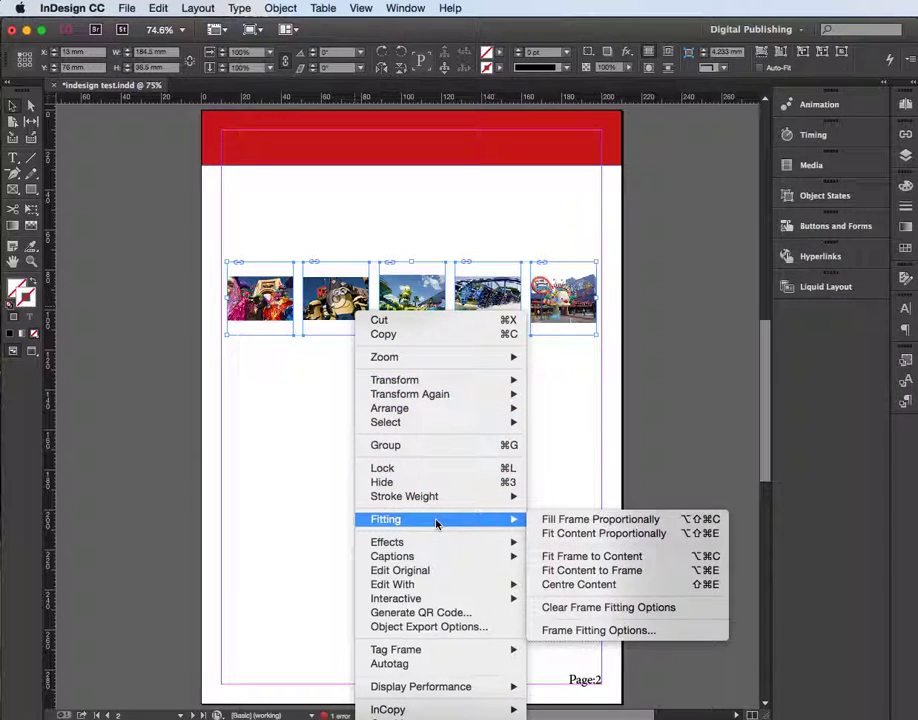
left_click(548, 520)
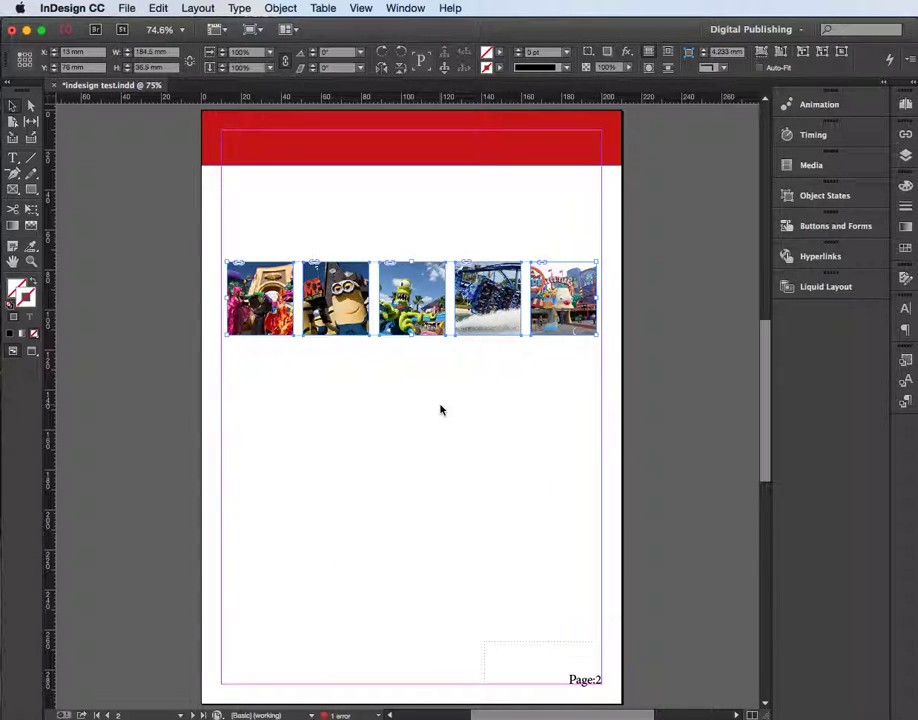
left_click(348, 344)
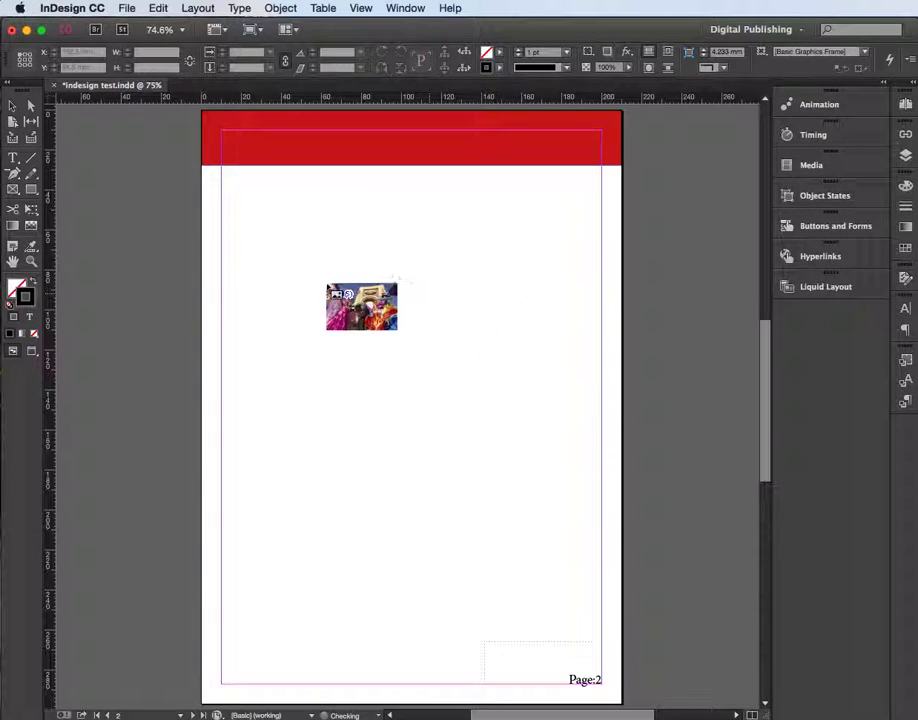
- Place the five loaded pictures as a vertical column of equal frames, about 53.5 by 177.5 mm overall, at X 29 mm, Y 48 mm
left_click_drag(260, 208, 367, 637)
key("Up")
key("Up")
key("Up")
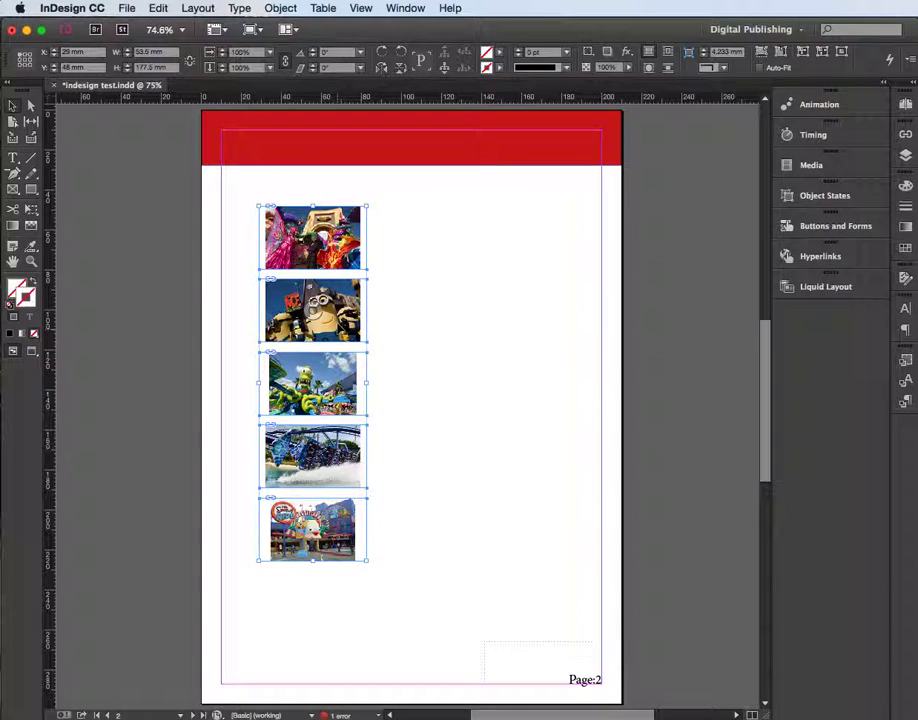
- Move the picture column towards the page's middle and enlarge its frames to about 72.5 by 187 mm overall, at X 83.5 mm, Y 32 mm
left_click_drag(346, 298, 457, 284)
left_click_drag(477, 191, 514, 175)
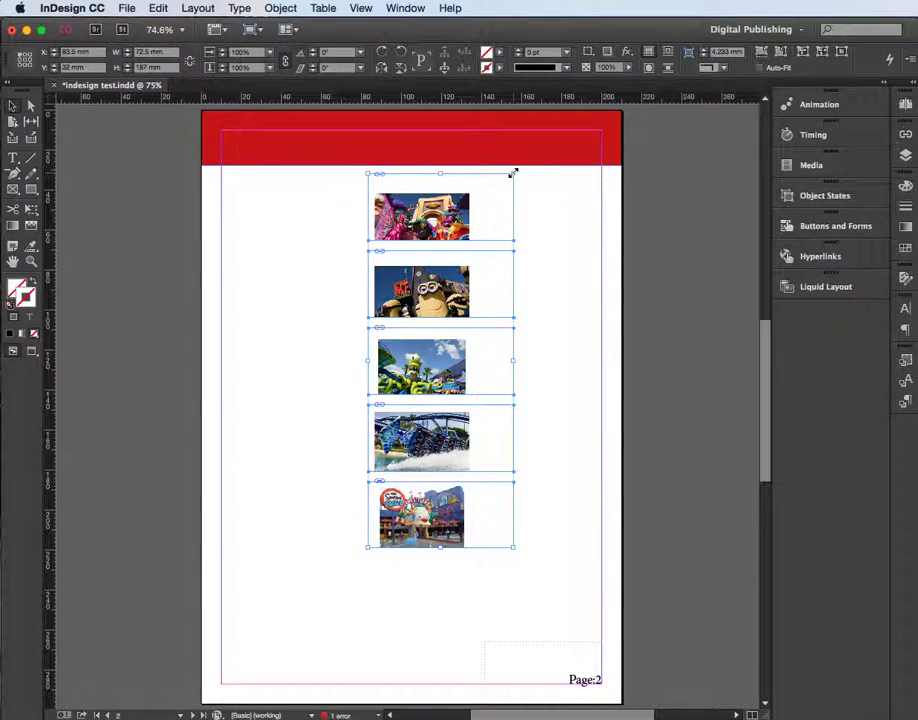
- Undo the last frame resize and scale the picture column together with its contents to about 61 by 202.5 mm overall
key("super+z")
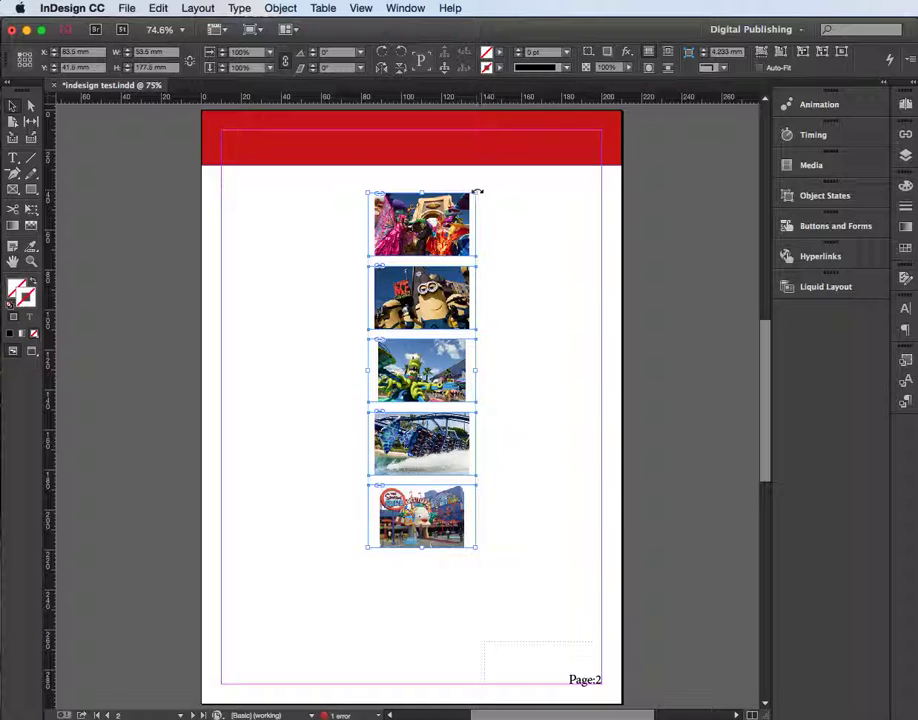
mouse_move(476, 191)
left_mouse_down()
mouse_move(512, 172)
mouse_move(493, 196)
left_mouse_up()
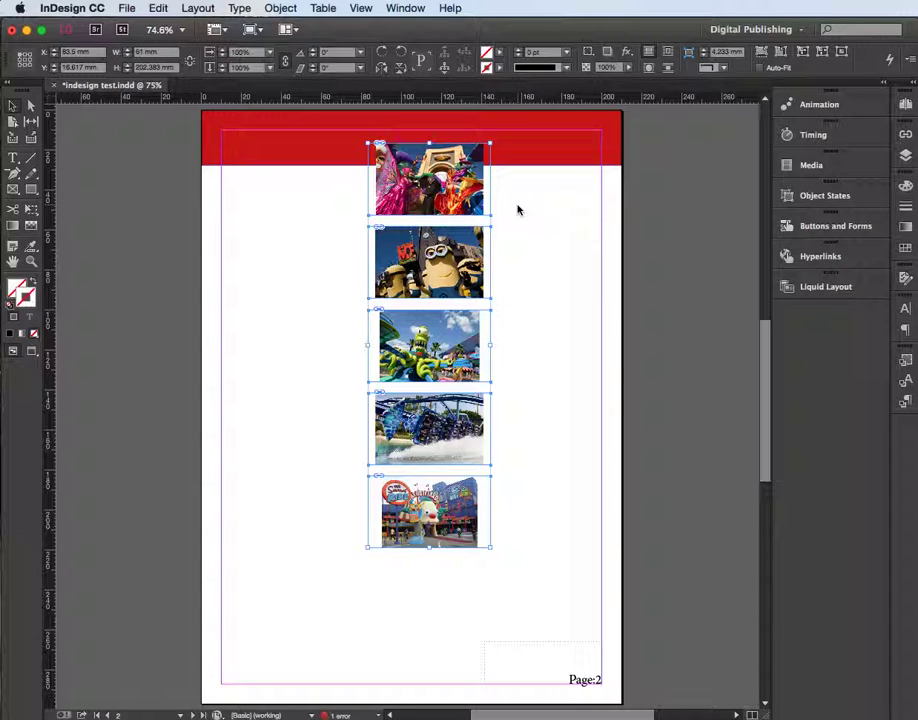
left_click(518, 210)
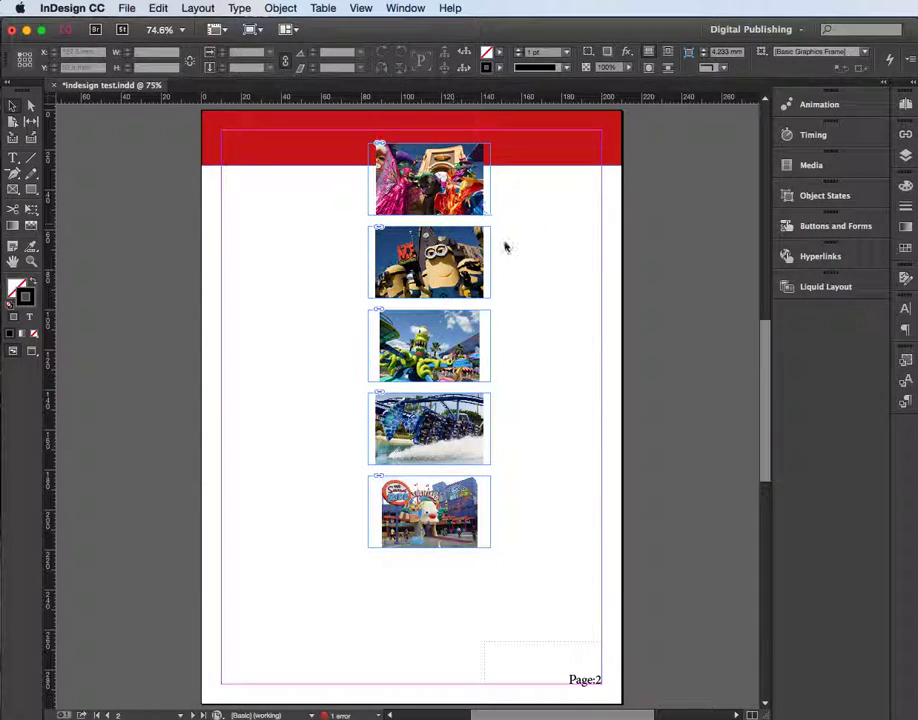
- Move the second picture in the column sideways to X 72 mm, keeping its vertical position
left_click(450, 262)
left_click_drag(460, 262, 437, 262)
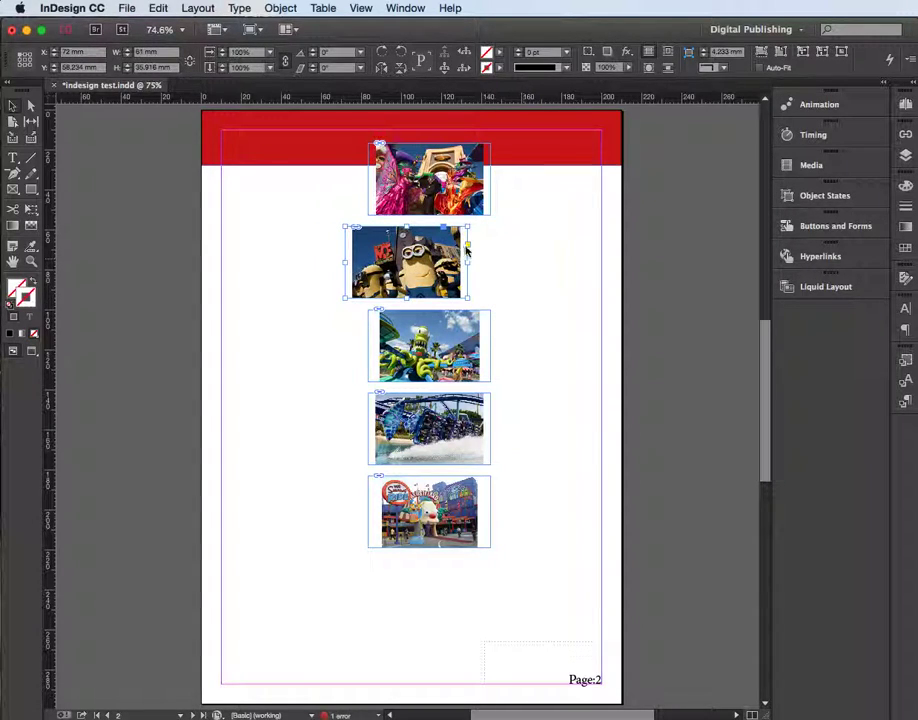
- Select all five picture frames of the column together and clear the selection
left_click(430, 178)
left_click(405, 262)
left_click(430, 180, "shift")
left_click(467, 378, "shift")
left_click(452, 460, "shift")
left_click(453, 490, "shift")
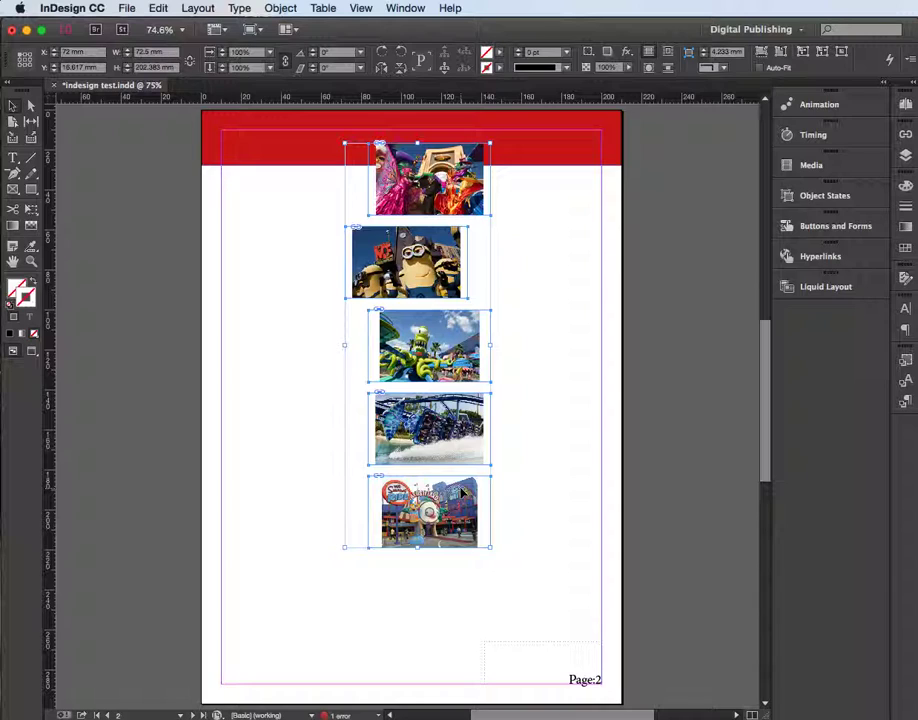
left_click(540, 303)
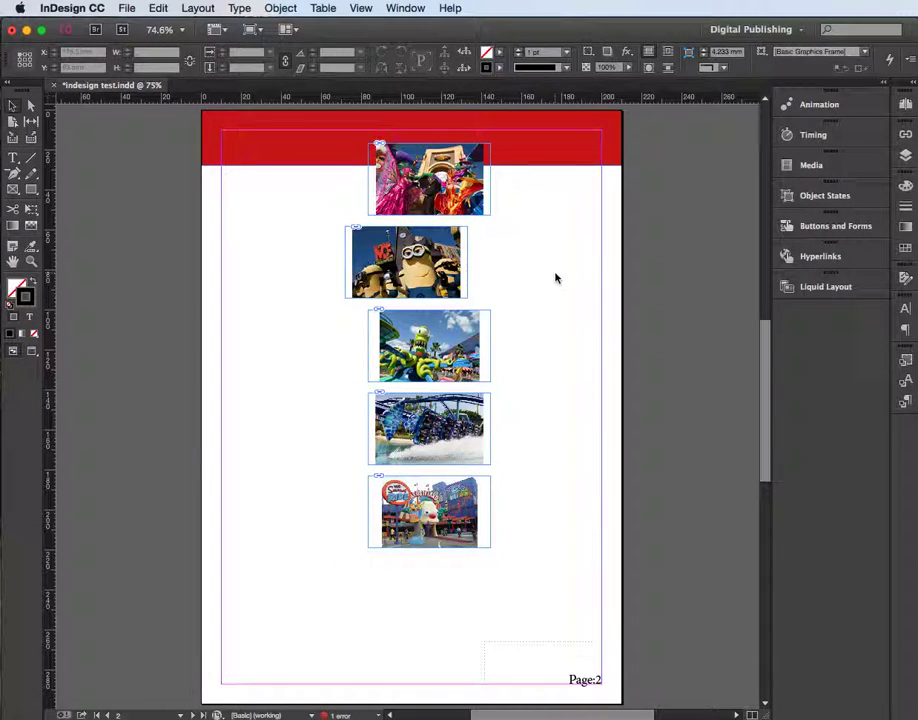